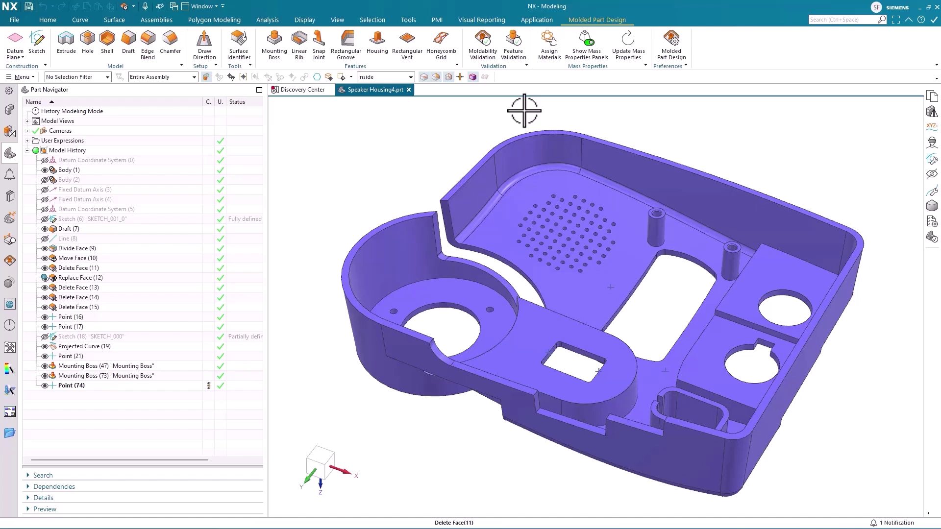
Review the moldability, boss, rib, snap joint and housing checks in Molded Part Design preferences.
left_click(671, 55)
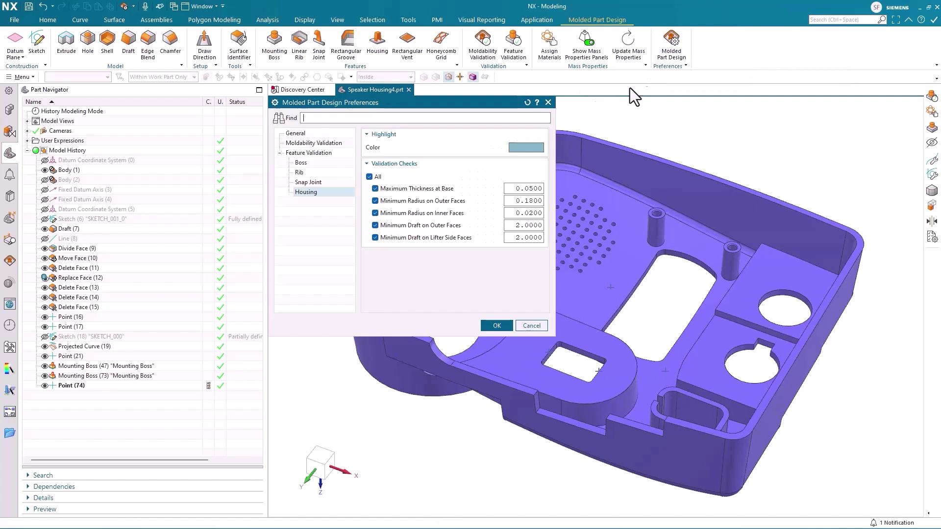
left_click(316, 144)
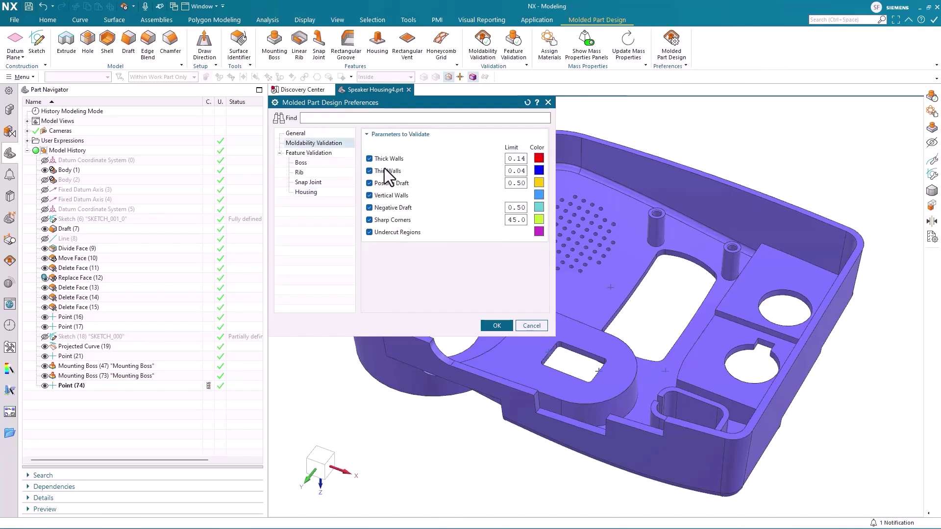
left_click(312, 164)
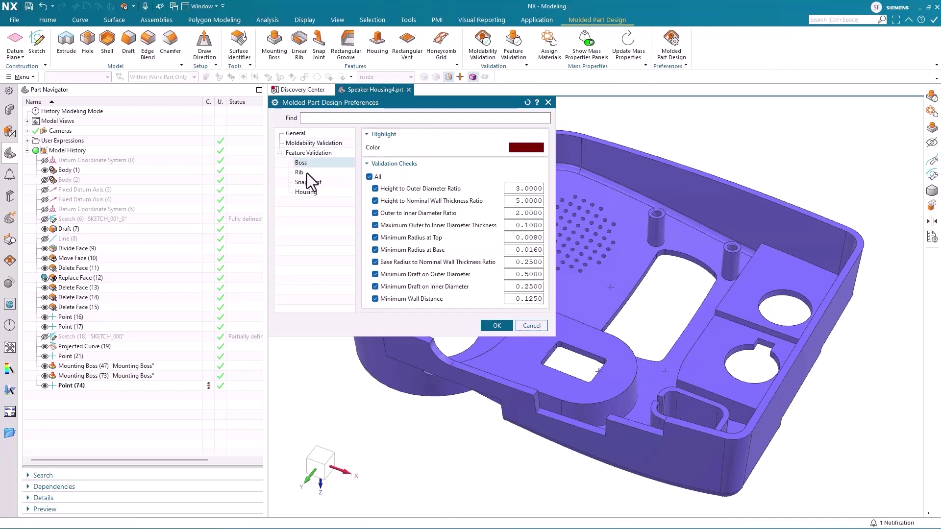
left_click(307, 173)
left_click(304, 183)
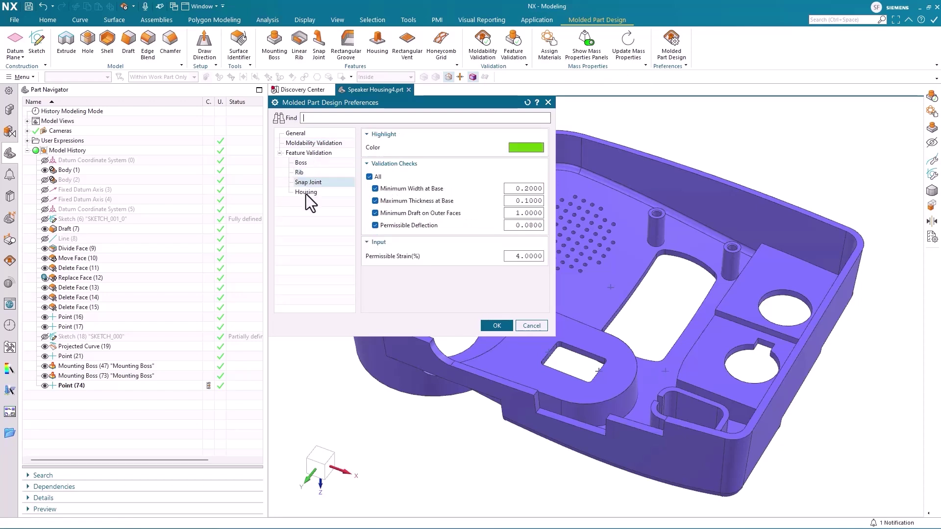
left_click(305, 193)
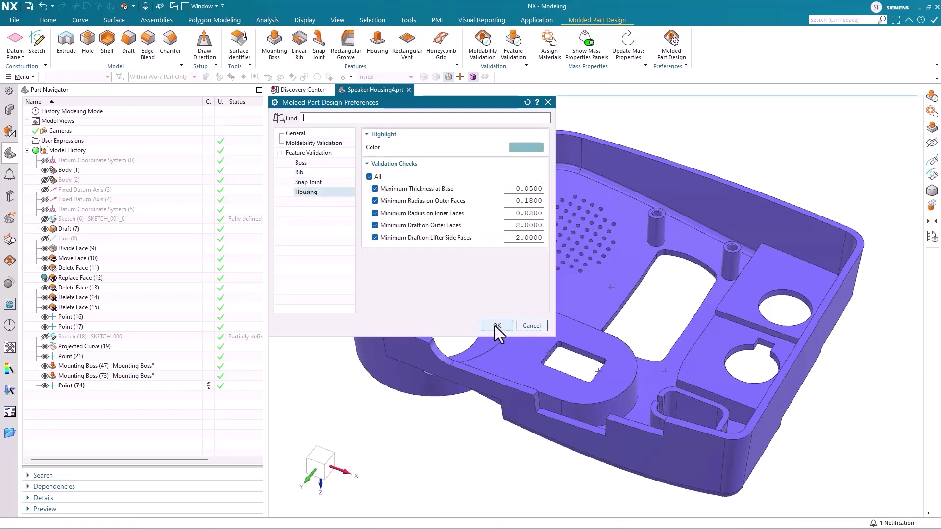
left_click(502, 328)
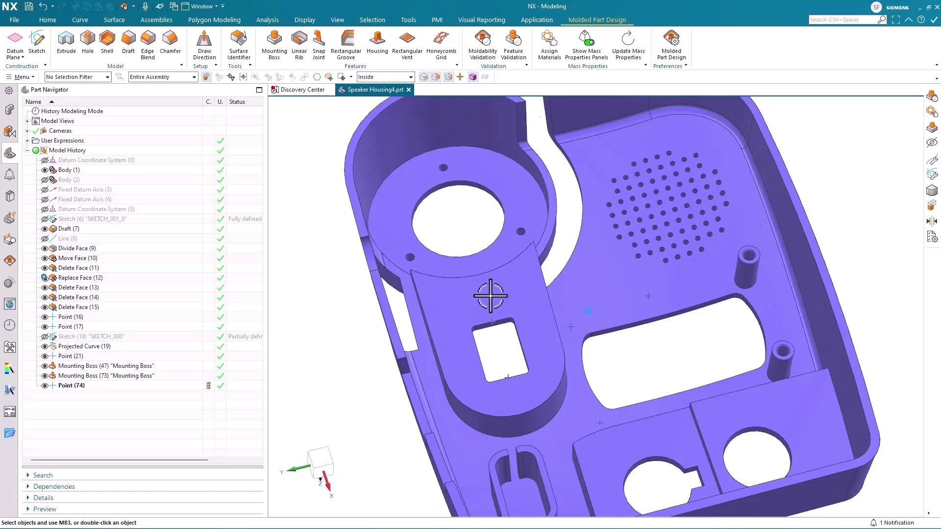
Start a mounting boss and review its dimension diagram, hole and rib options.
middle_click_drag(491, 297, 446, 115)
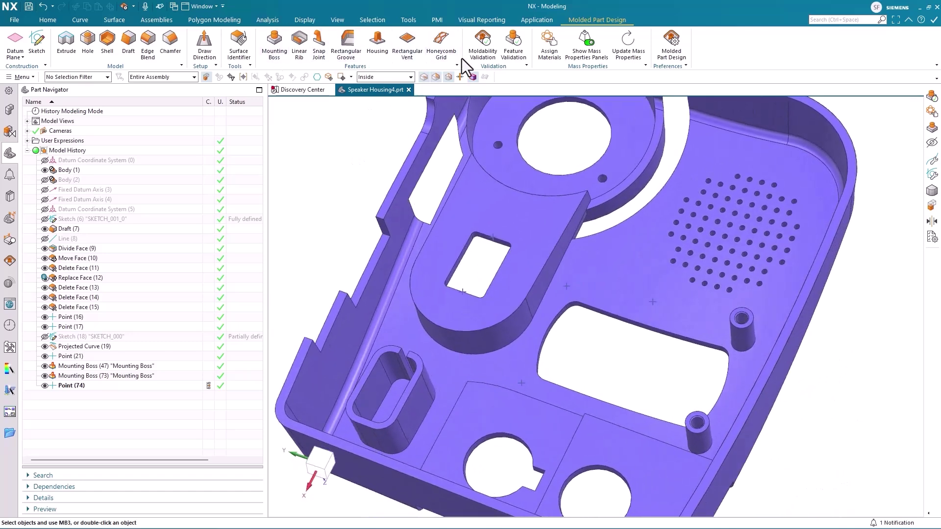
left_click(274, 47)
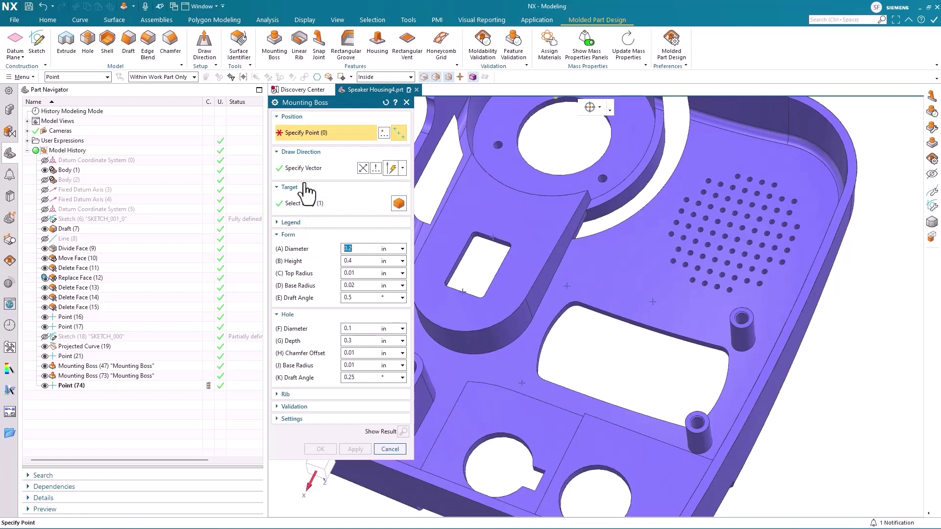
left_click(282, 223)
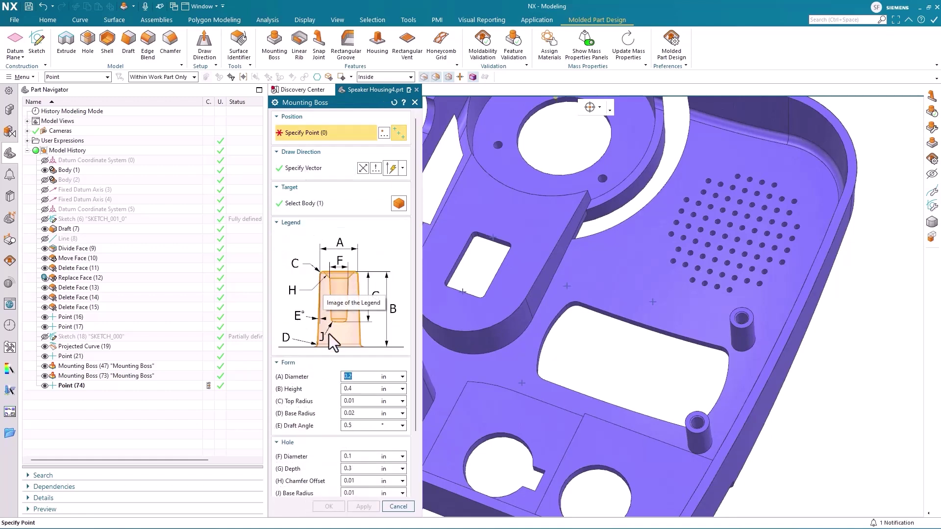
left_click(283, 223)
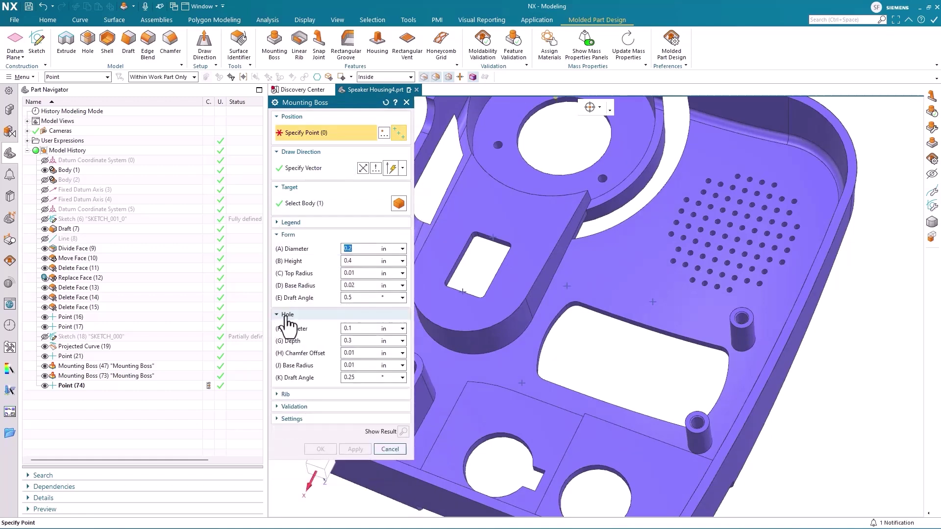
left_click(280, 316)
left_click(277, 394)
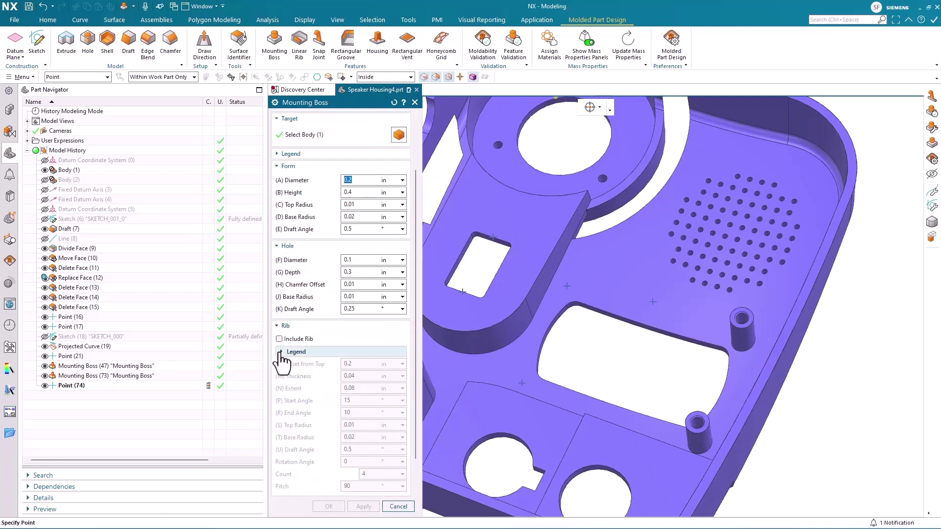
left_click(282, 353)
left_click(282, 355)
left_click(280, 326)
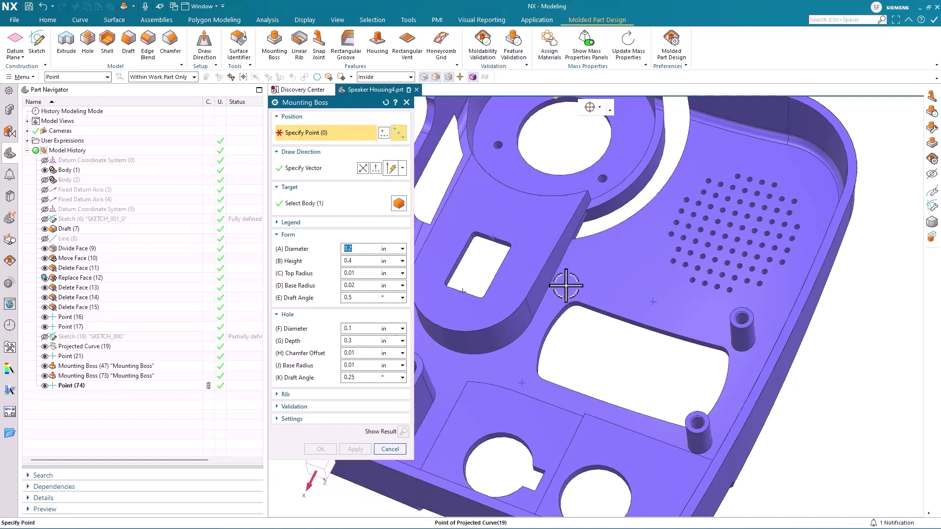
Place two bosses at picked points on the housing floor and create them.
left_click(566, 286)
left_click(520, 382)
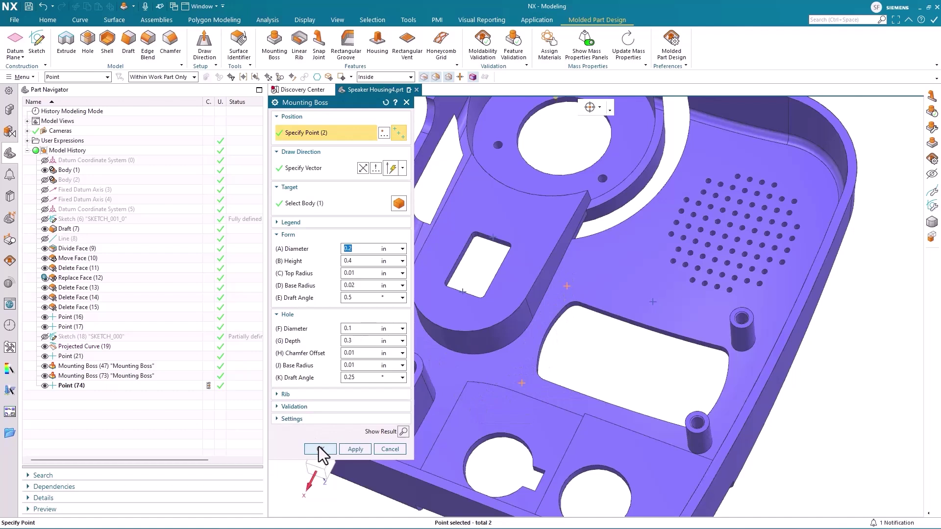
left_click(321, 449)
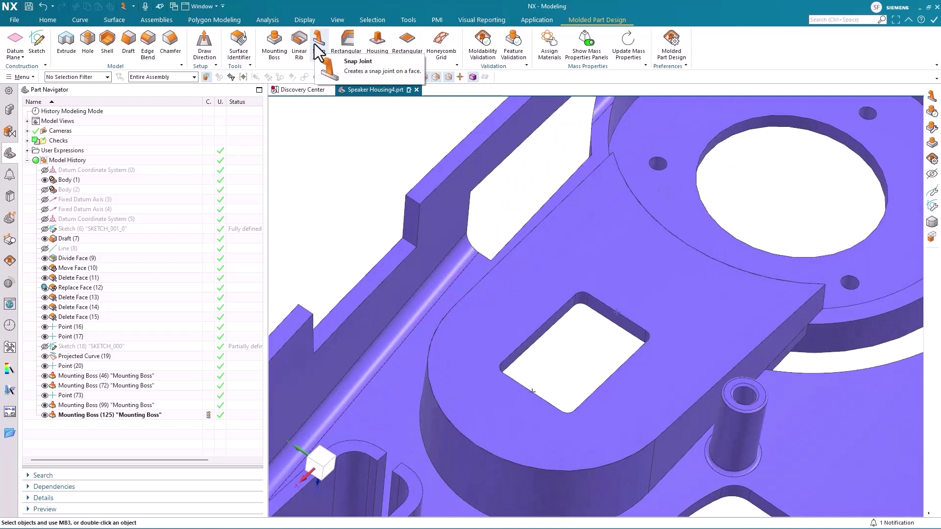
Create the first snap joint at the opening's edge midpoint, directed along X.
left_click(317, 45)
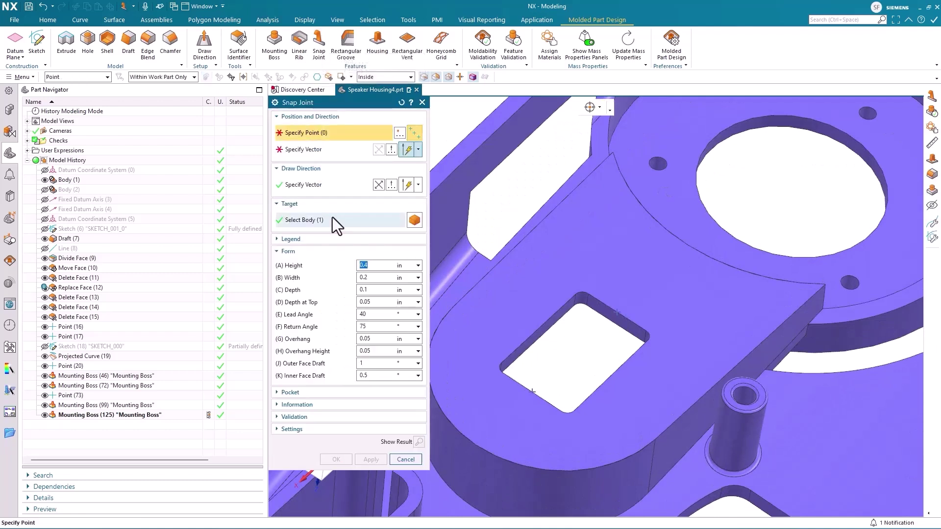
left_click(617, 312)
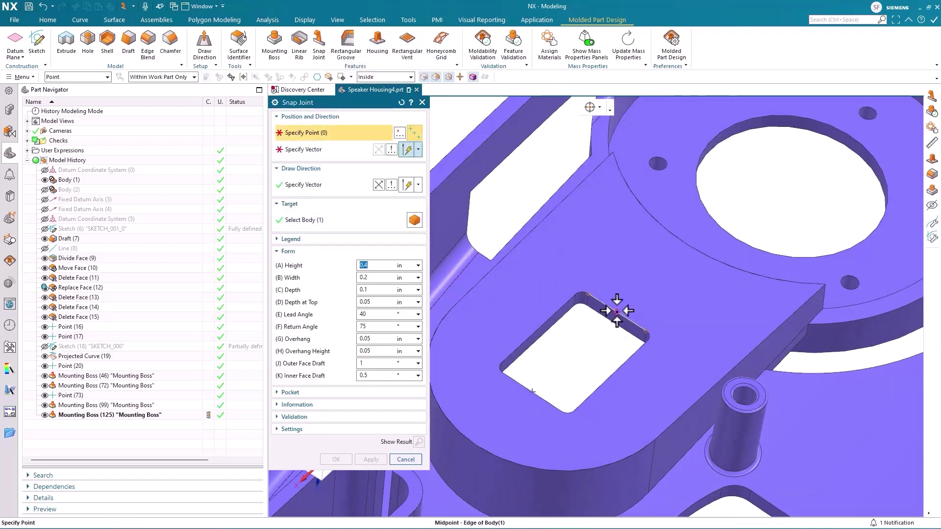
left_click(311, 154)
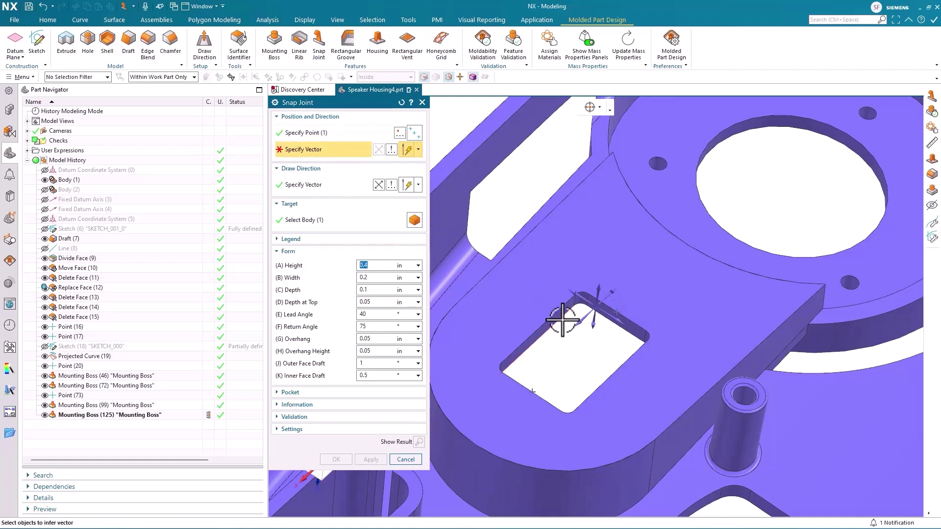
left_click(581, 317)
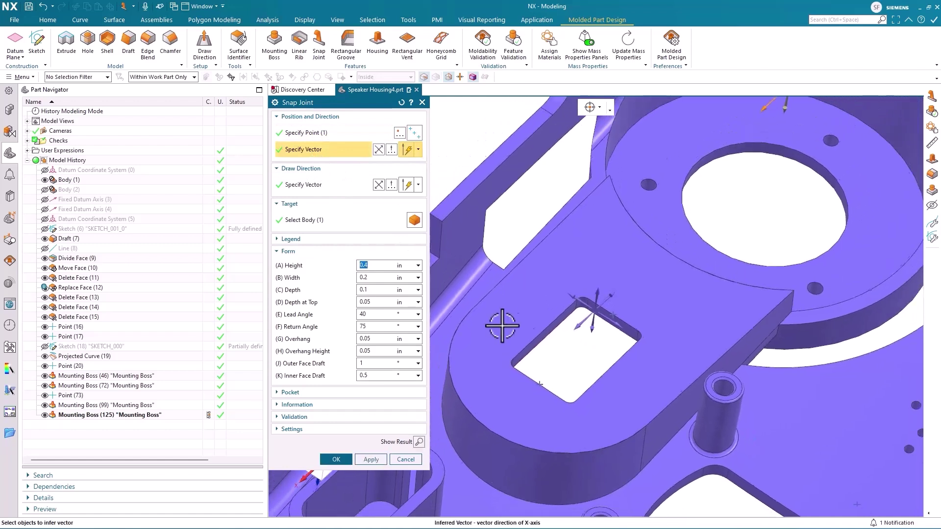
left_click(280, 241)
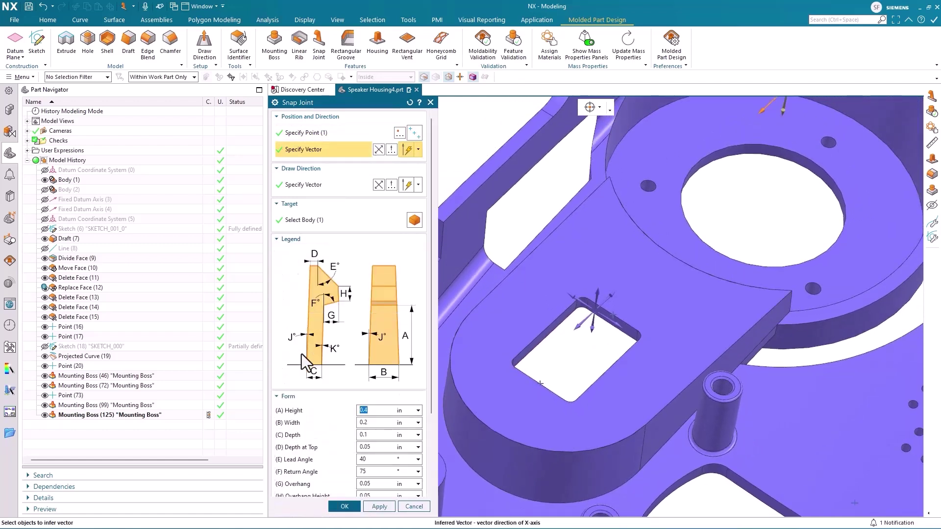
left_click(284, 242)
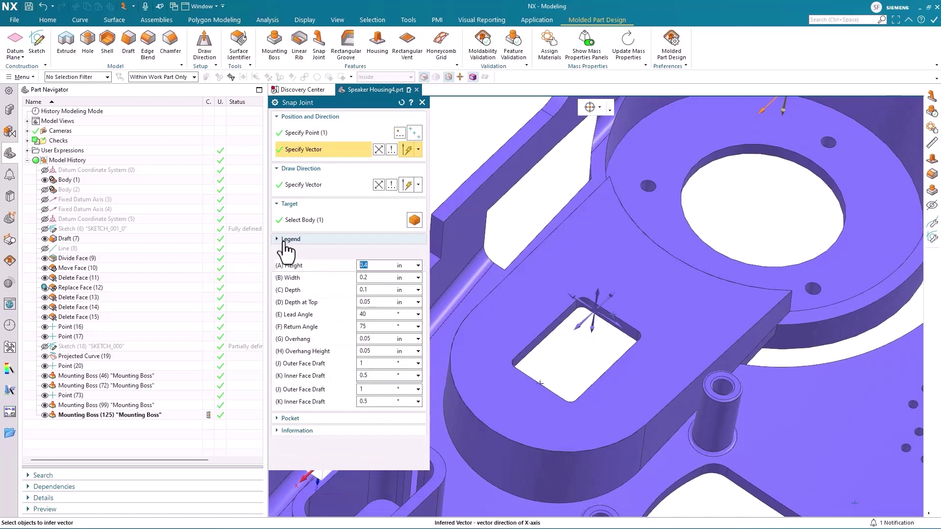
left_click(369, 458)
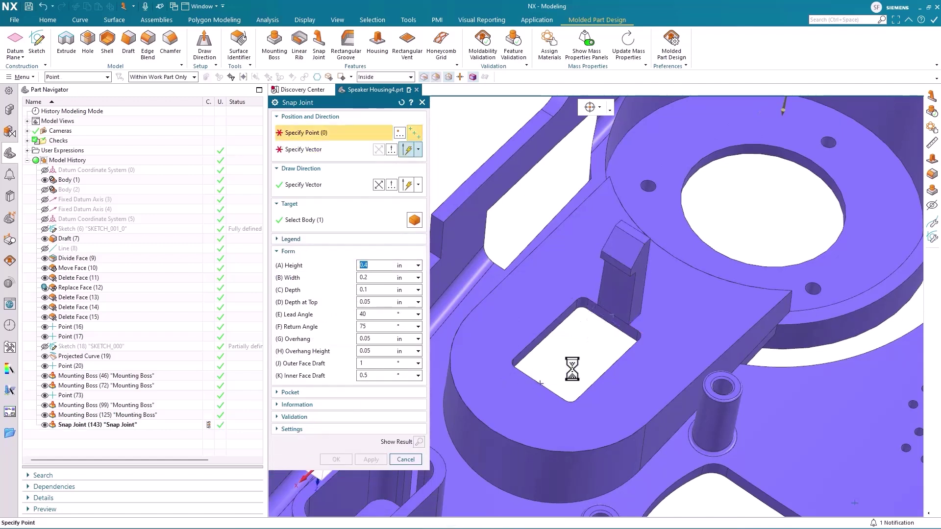
Create the second snap joint on the opposite edge with its own direction.
left_click(537, 376)
middle_click(536, 377)
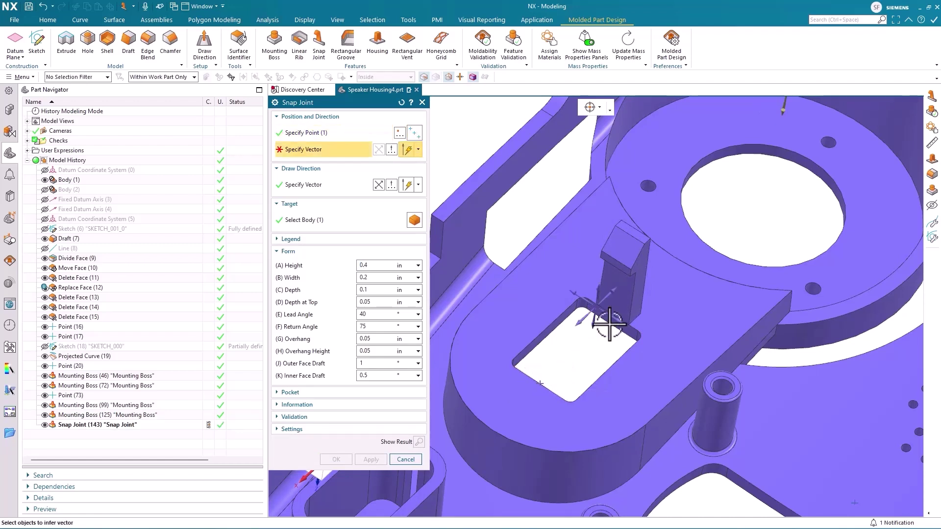
left_click(616, 294)
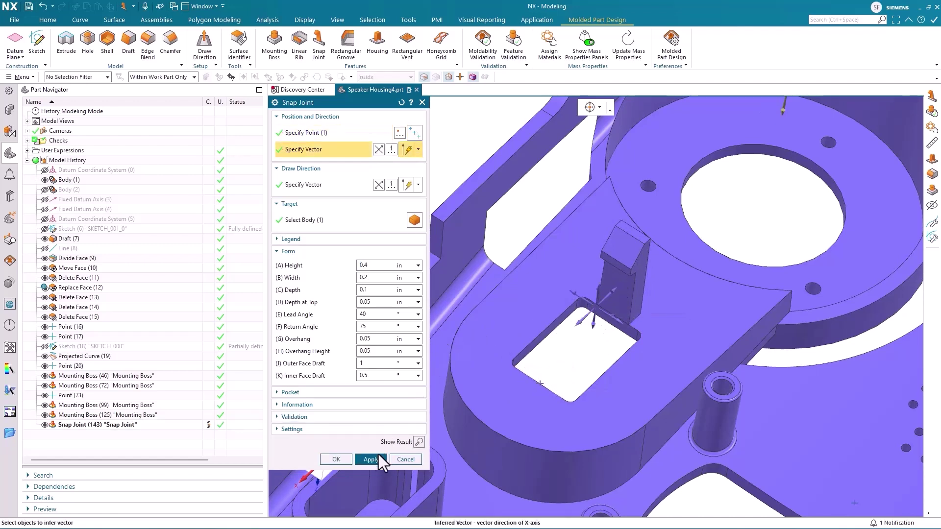
left_click(363, 461)
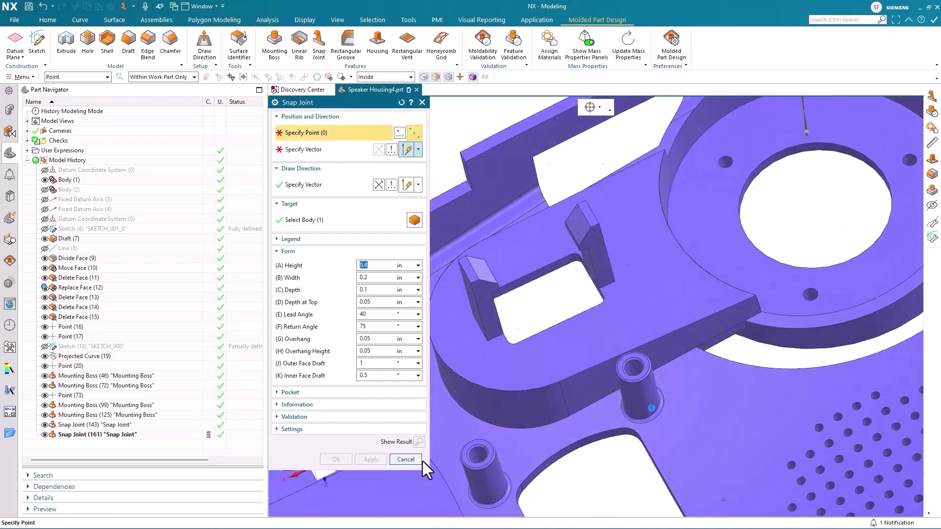
Create a snap joint with Include Pocket at the existing point, oriented along the X-axis.
left_click(277, 252)
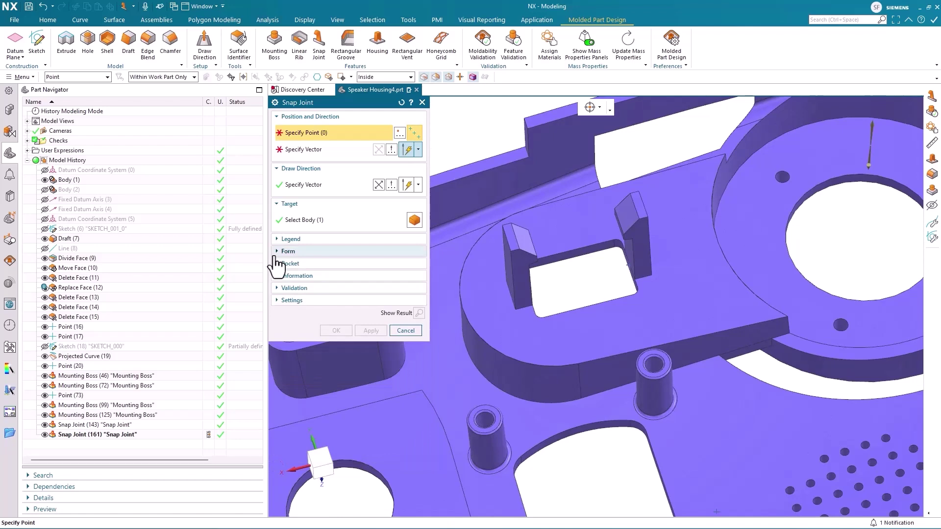
left_click(277, 264)
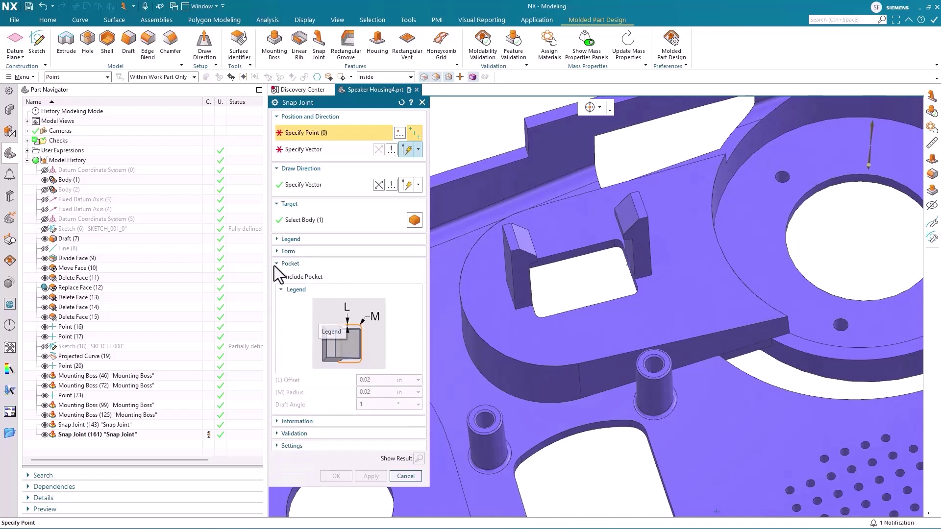
left_click(278, 277)
scroll(640, 447, "up", 3)
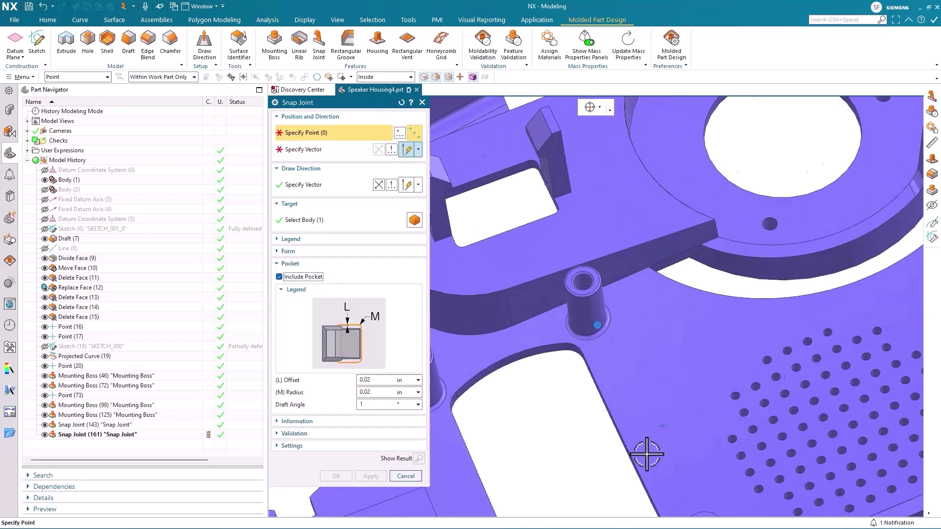
scroll(667, 448, "up", 3)
scroll(740, 368, "up", 3)
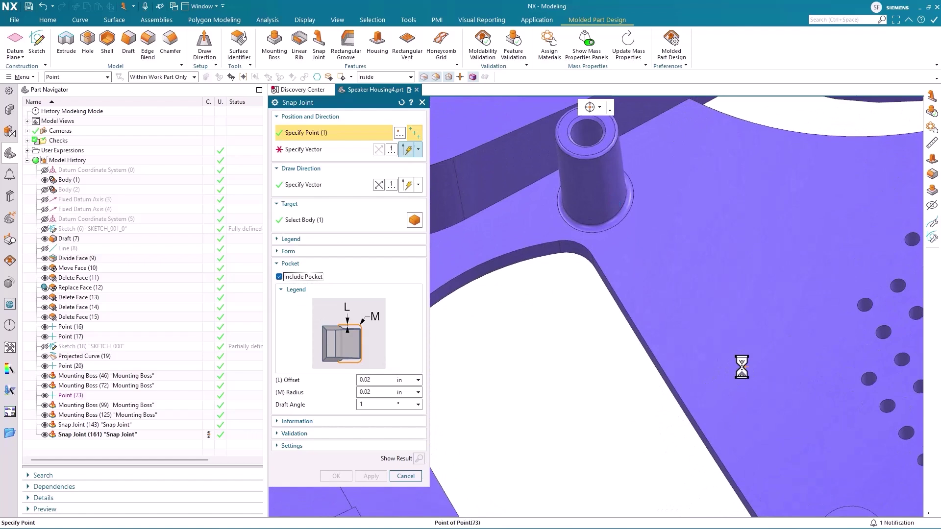
left_click(742, 368)
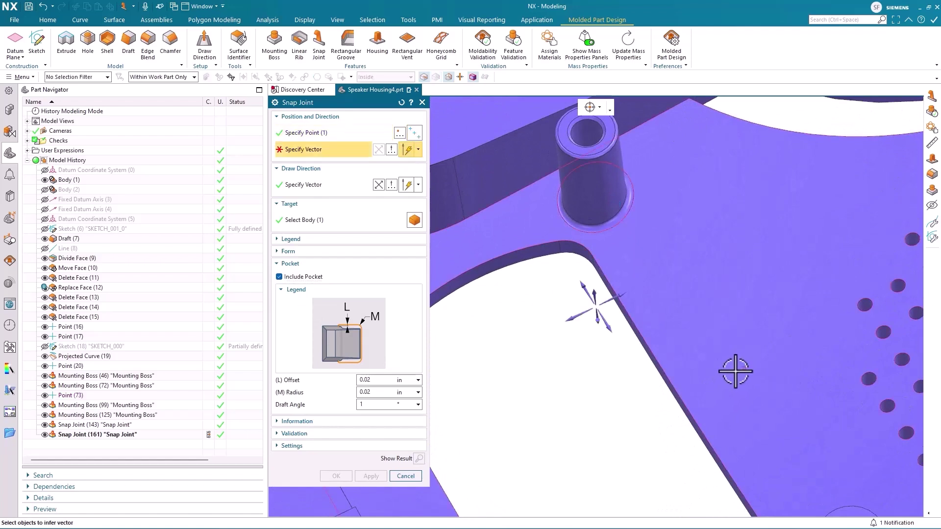
left_click(614, 299)
left_click(336, 479)
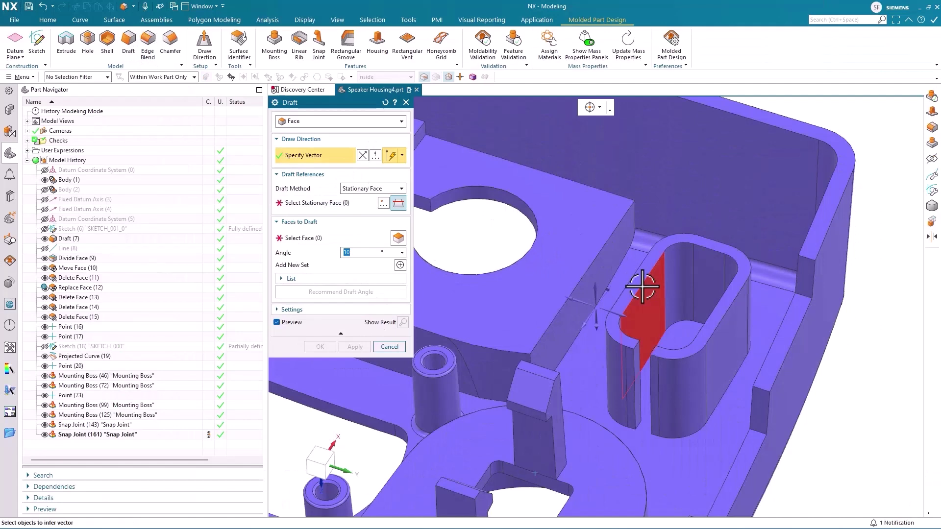
Try drafting the slot boss walls, then abandon it because no material is set.
left_click(595, 281)
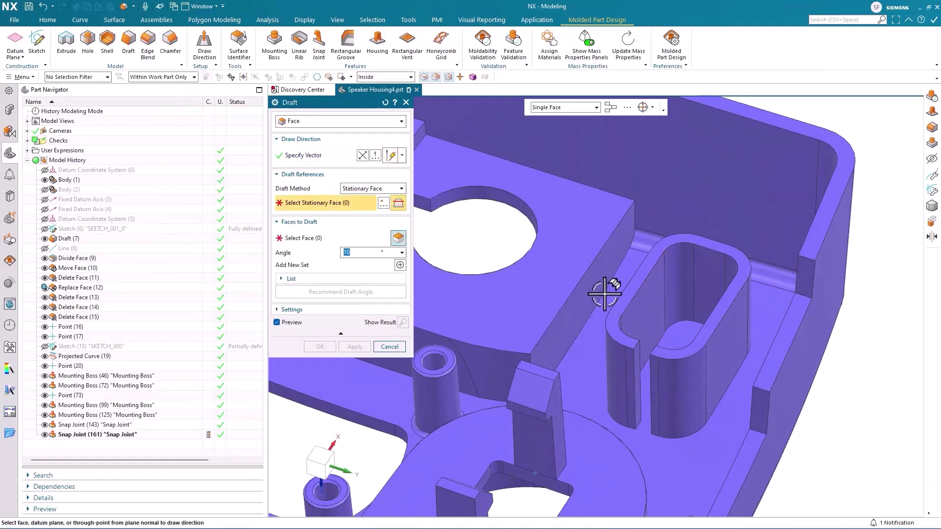
left_click(691, 350)
left_click(693, 378)
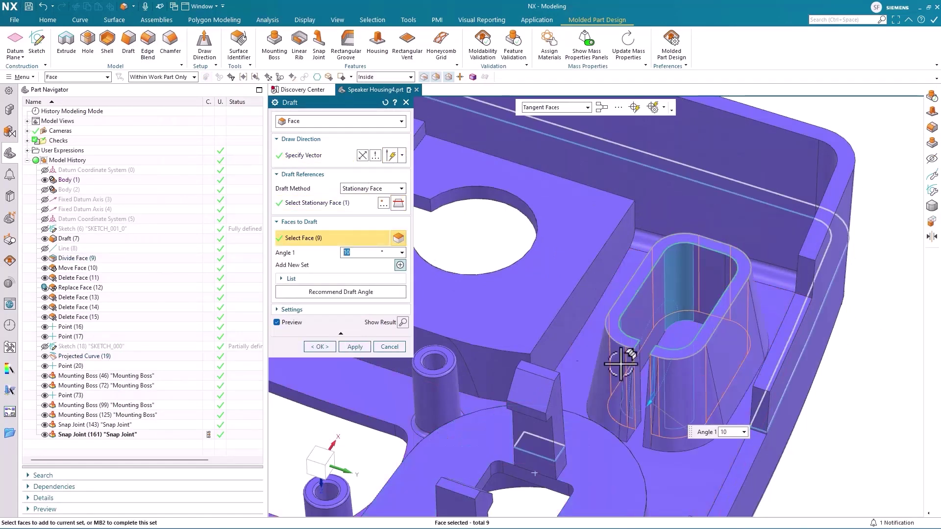
left_click(356, 296)
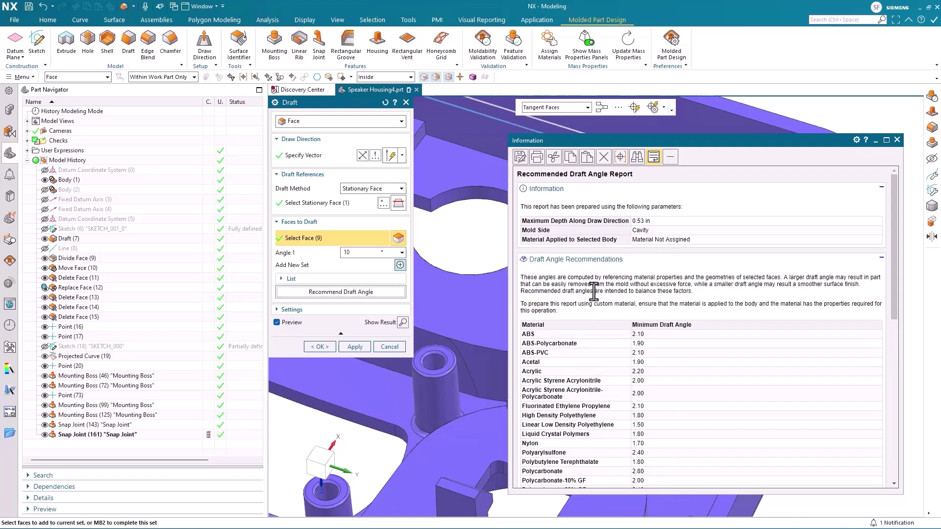
left_click(389, 347)
left_click(897, 140)
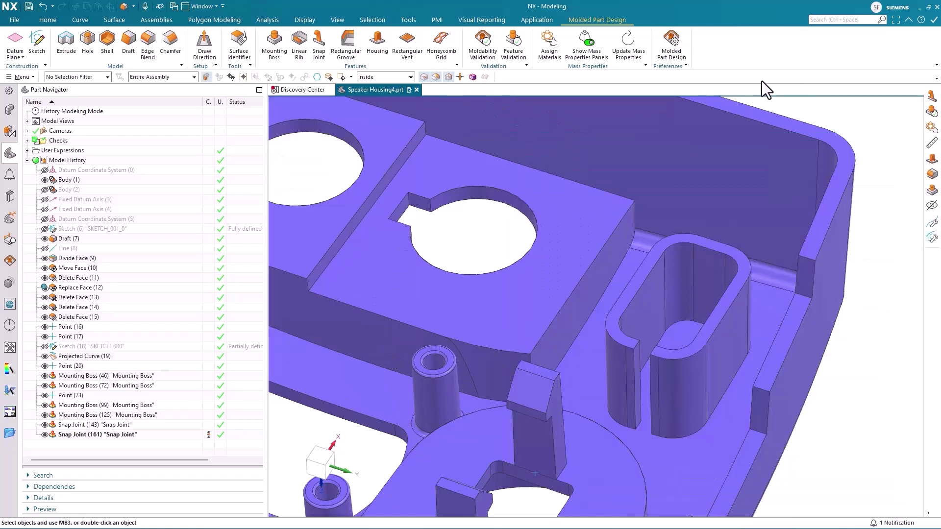
Assign ABS material to the housing body.
left_click(549, 48)
left_click(613, 153)
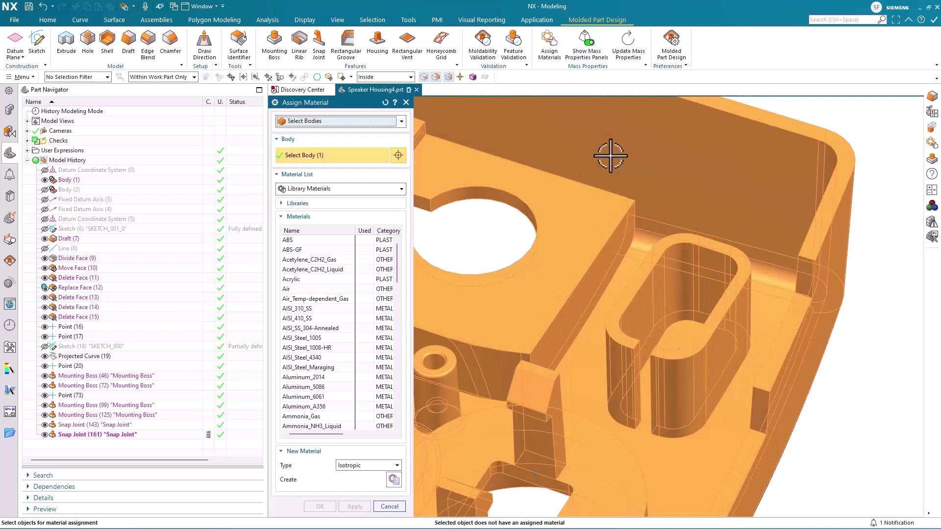
left_click(288, 242)
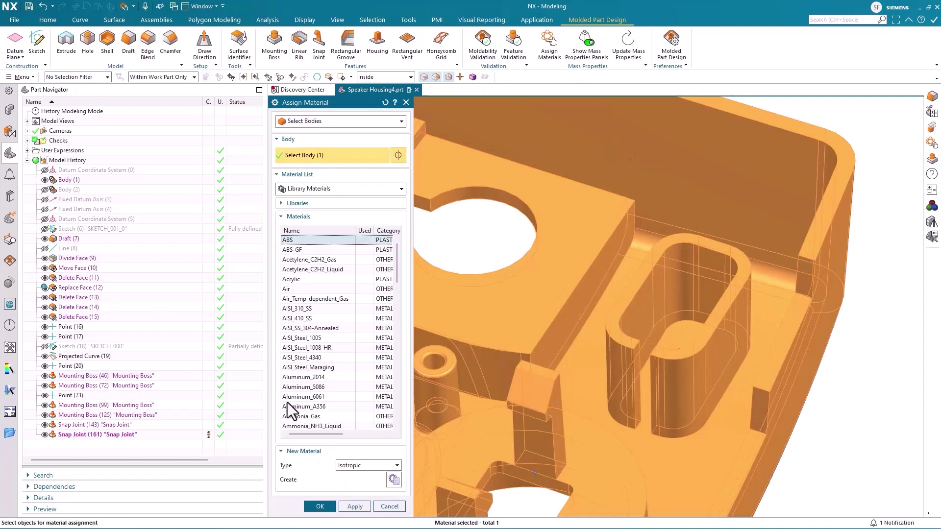
left_click(318, 507)
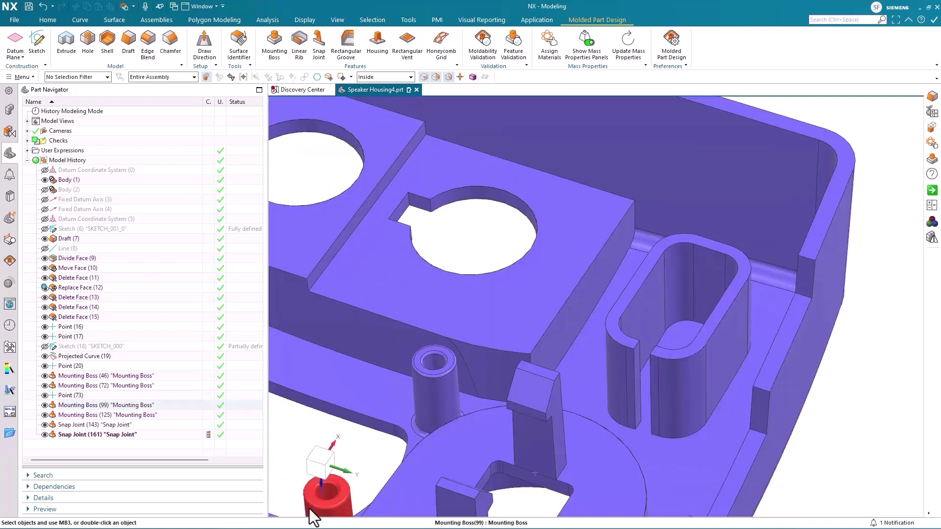
Draft the slot boss side walls from the top face at the recommended 2.1° angle.
left_click(128, 43)
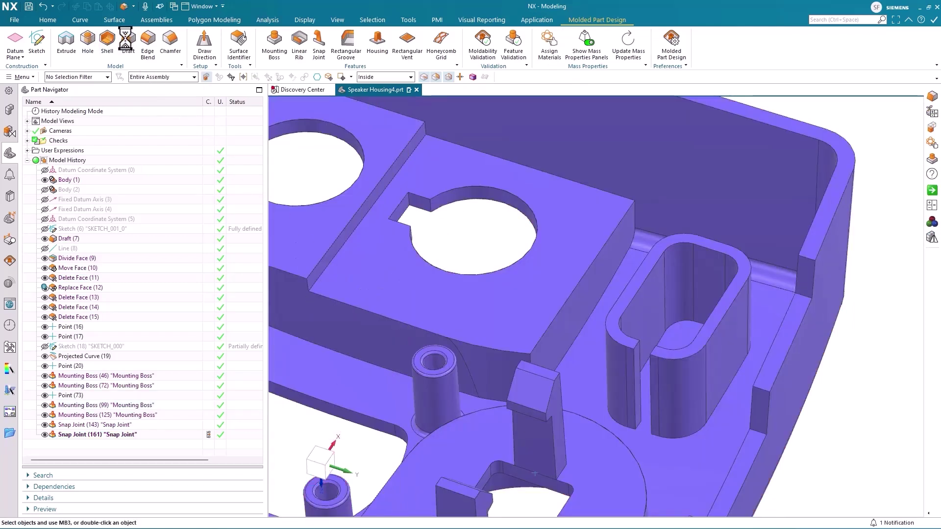
left_click(603, 280)
left_click(726, 306)
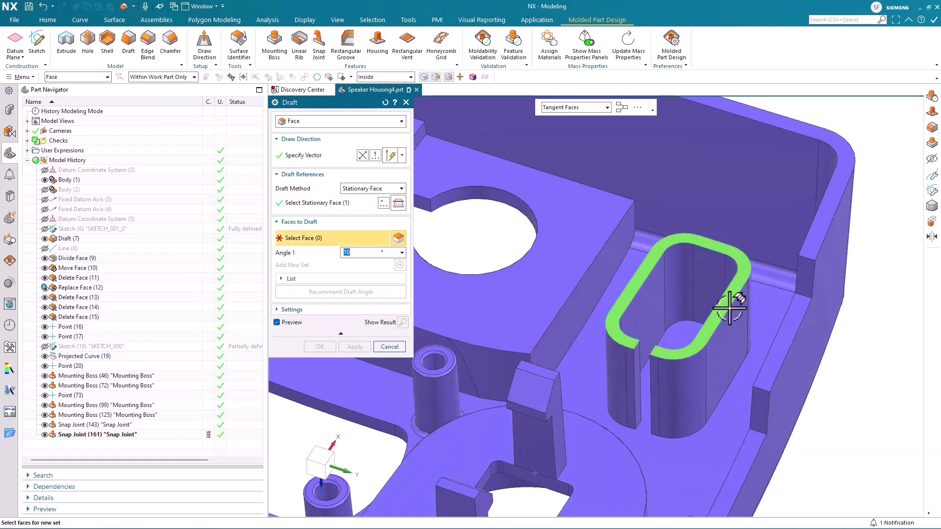
left_click(724, 334)
left_click(367, 292)
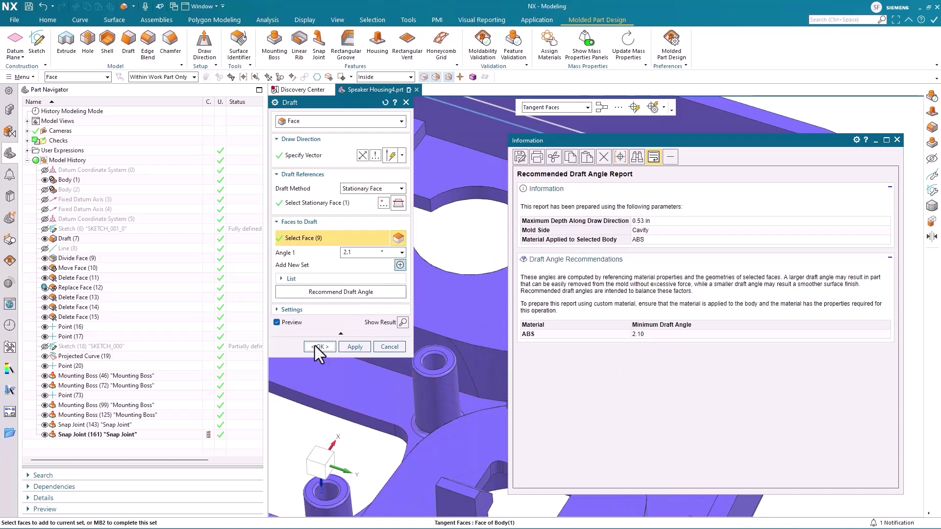
left_click(316, 346)
left_click(896, 140)
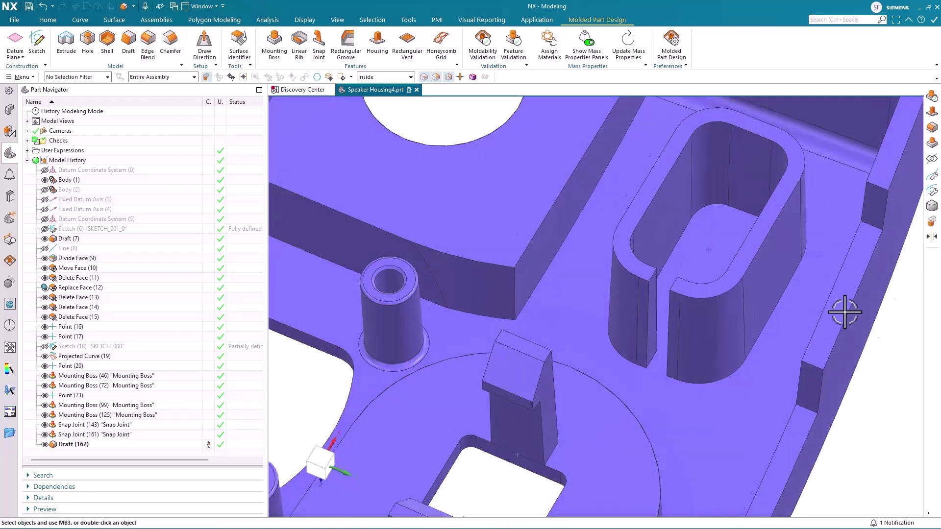
scroll(845, 311, "down", 3)
scroll(844, 311, "up", 3)
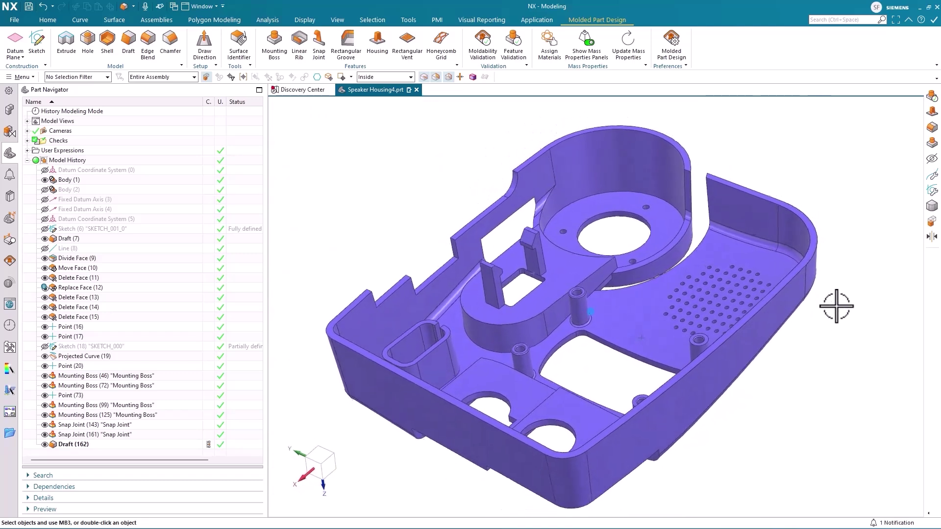
Run moldability validation, zoom to Thick Wall 1, then clear the results.
left_click(484, 55)
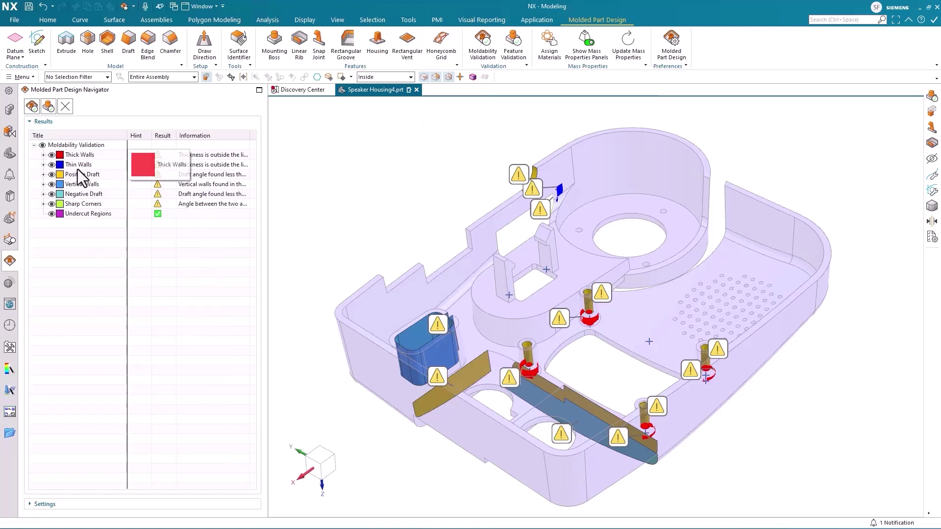
left_click(42, 154)
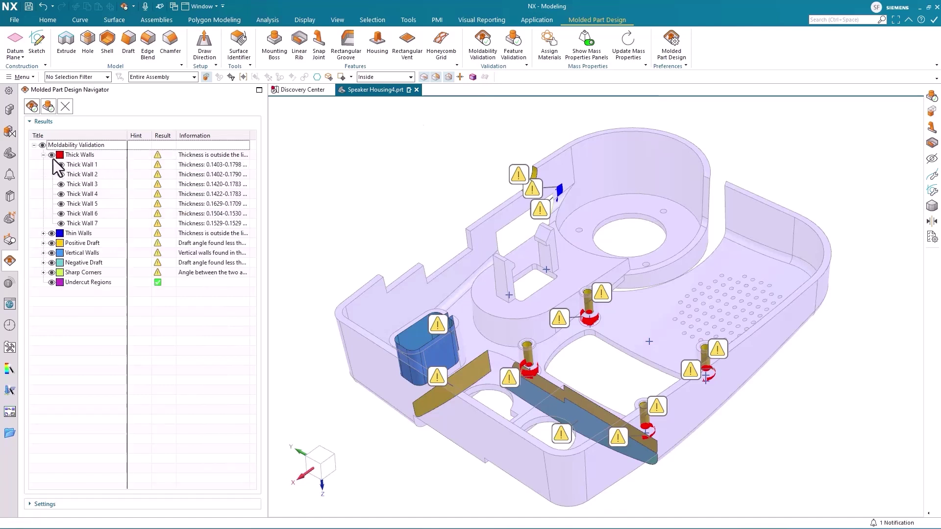
right_click(93, 165)
left_click(129, 194)
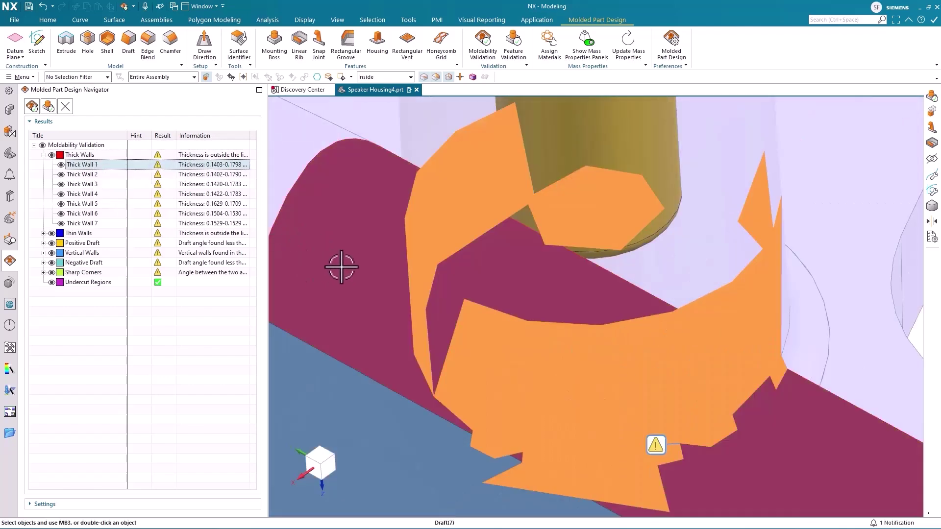
scroll(451, 272, "down", 3)
middle_click_drag(508, 297, 262, 209)
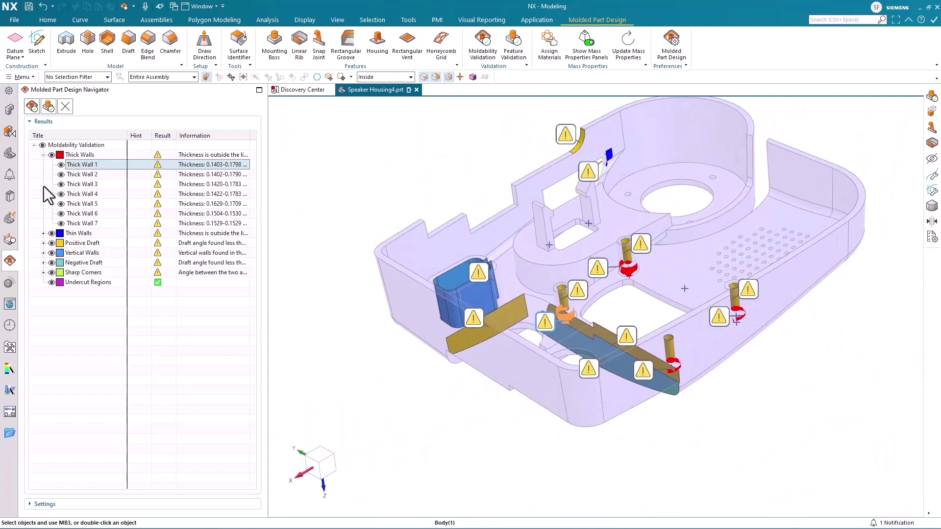
left_click(43, 155)
left_click(65, 107)
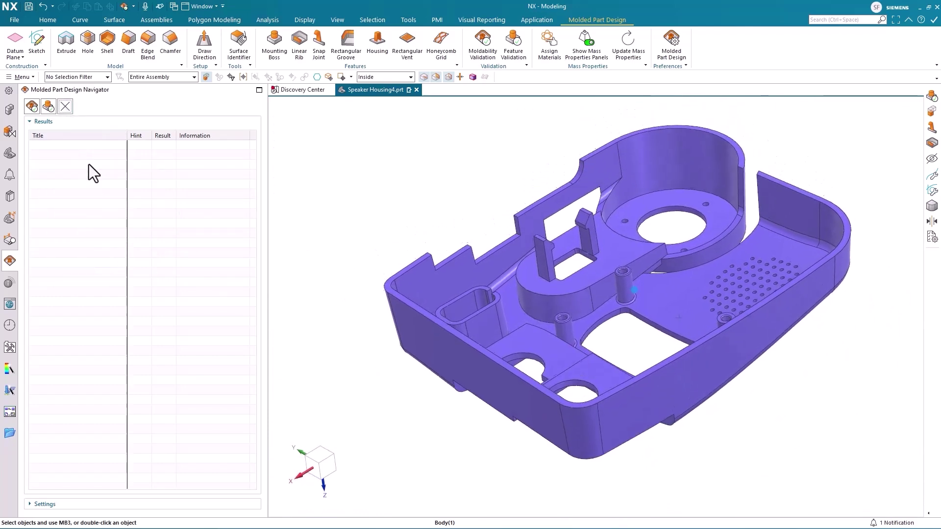
Run feature validation and review Boss 2's settings and Boss 3's failed checks.
left_click(48, 105)
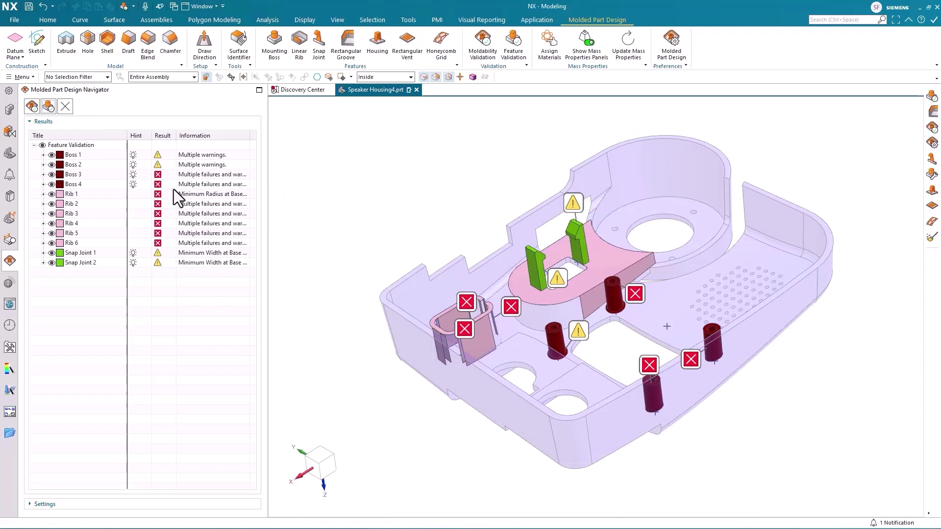
left_click(79, 163)
right_click(79, 164)
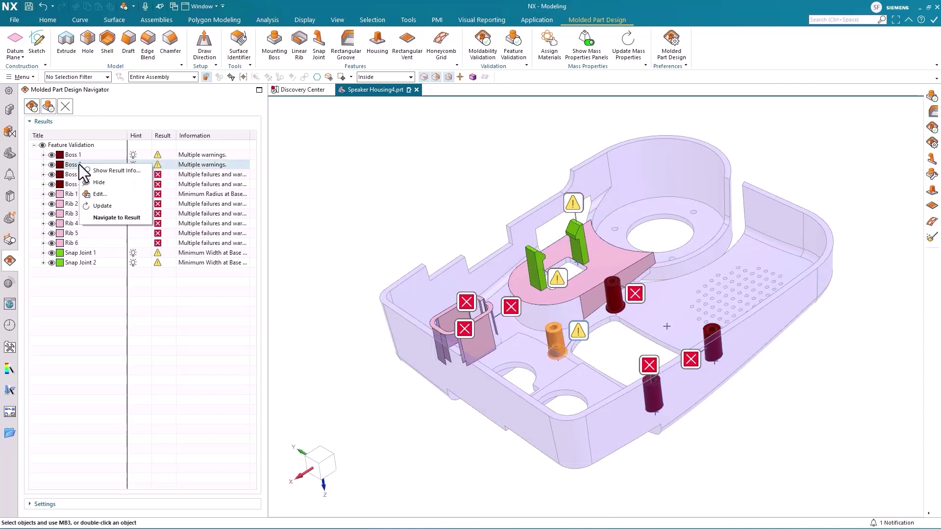
left_click(94, 194)
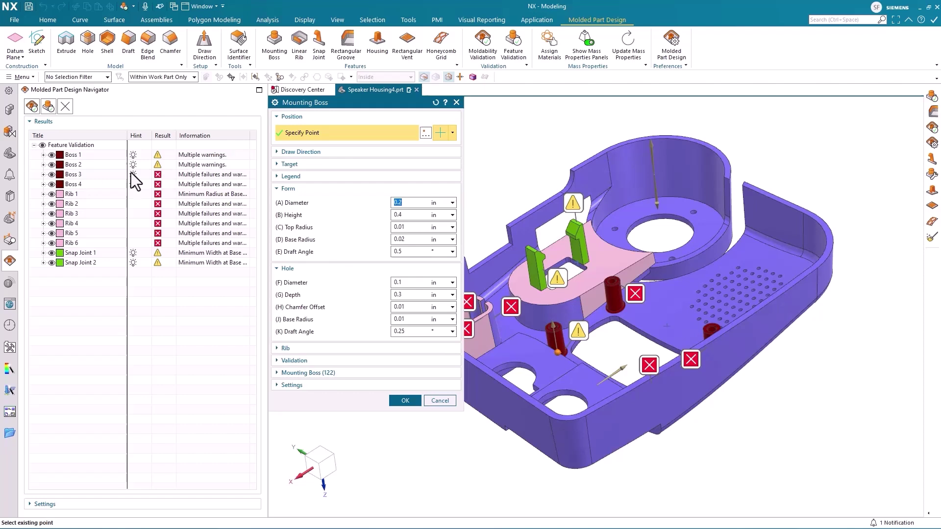
left_click(44, 175)
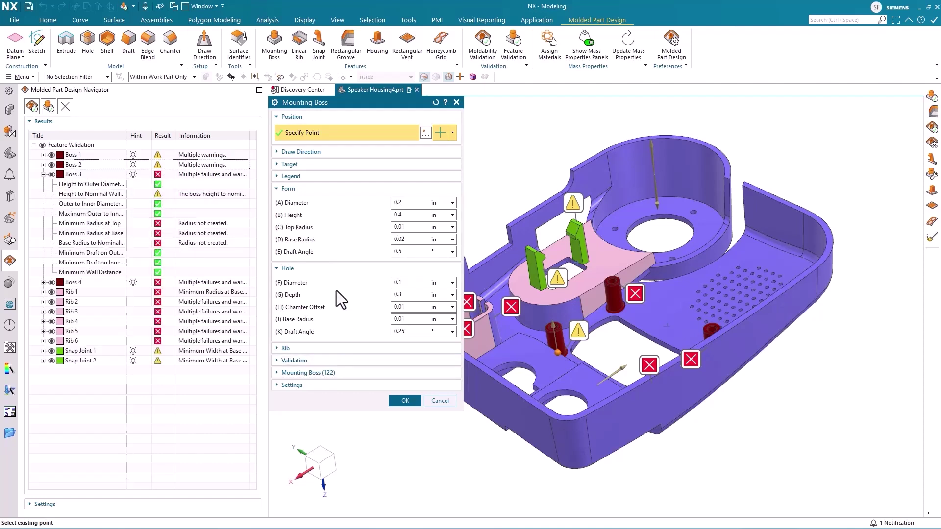
left_click(439, 400)
Zoom to Boss 3, then select Rib 5's failed Minimum Radius at Base check.
left_click(79, 173)
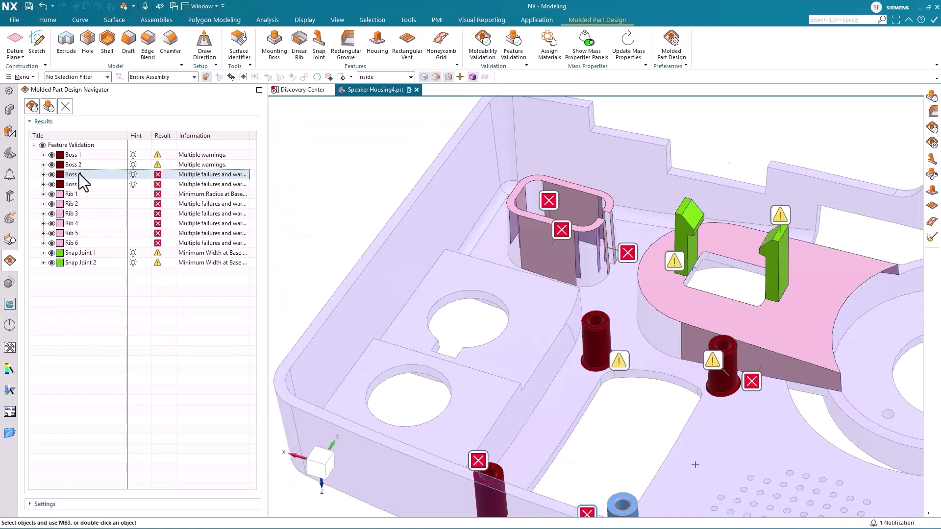
left_click(75, 234)
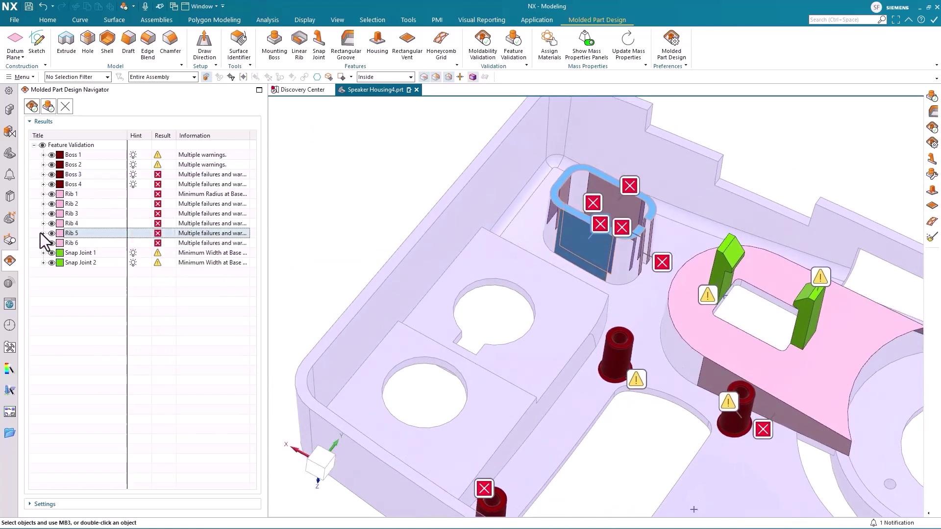
left_click(44, 235)
left_click(100, 245)
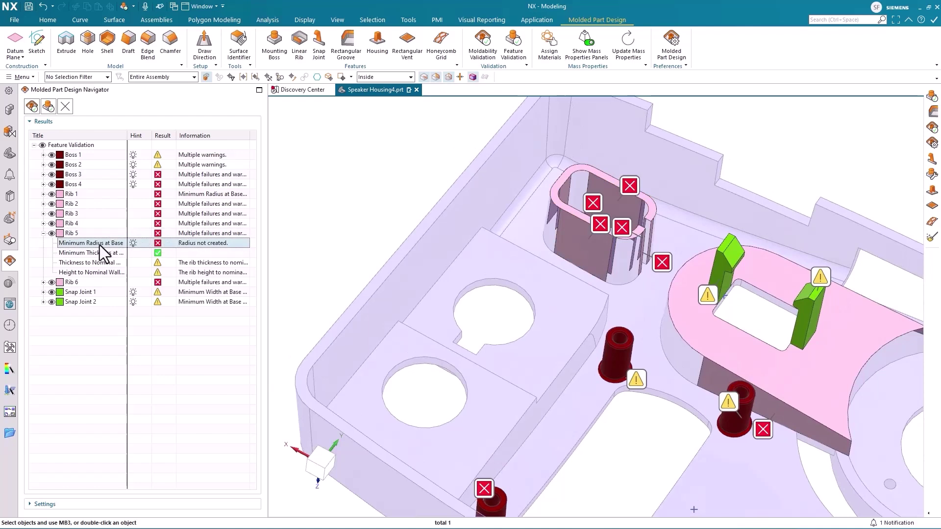
Select Rib 5's base edges for a 0.008 in edge blend.
double_click(111, 252)
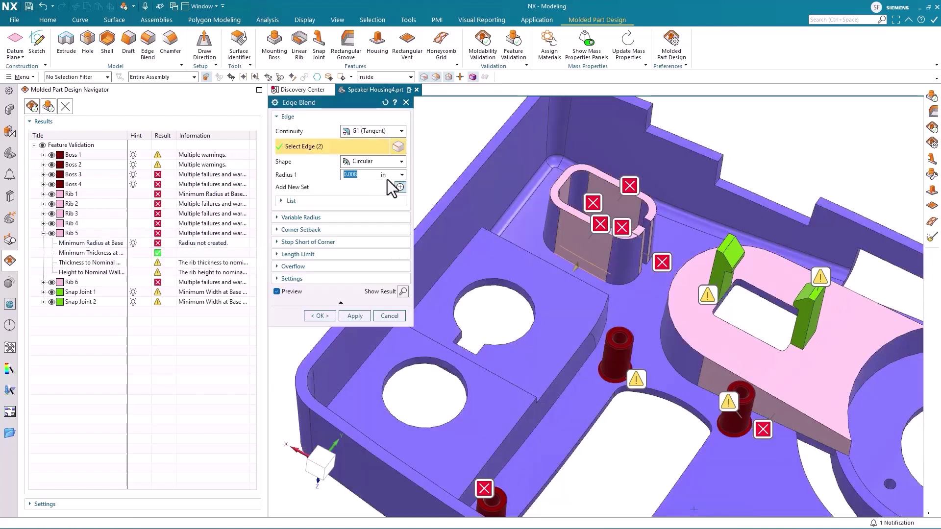
scroll(662, 312, "up", 3)
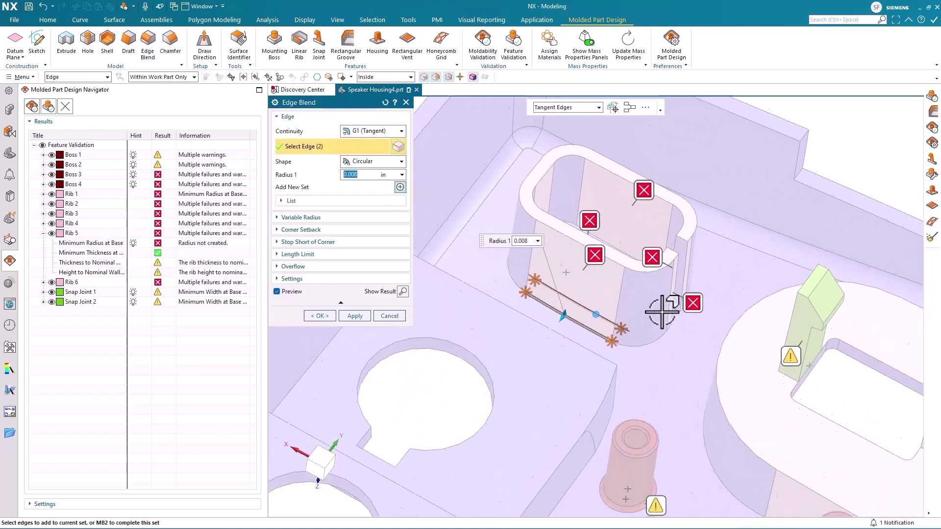
scroll(662, 312, "up", 2)
left_click(691, 371)
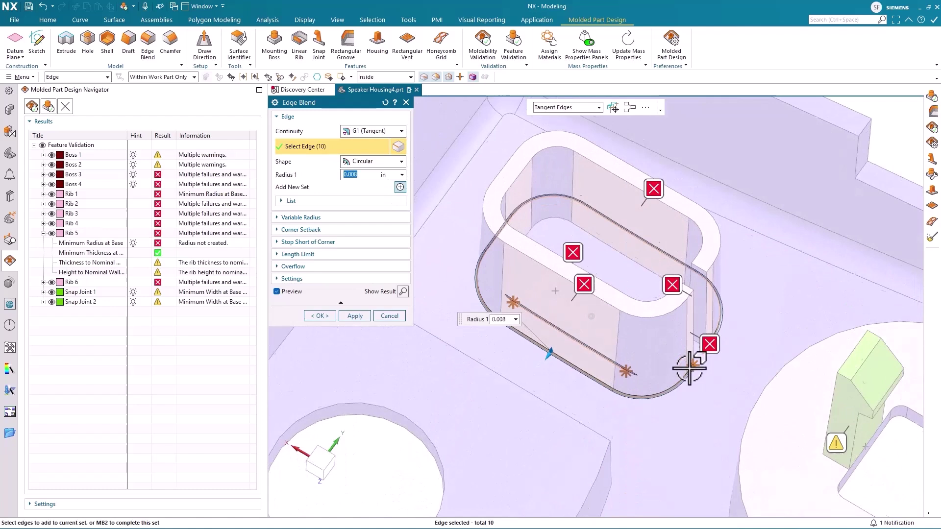
middle_click_drag(686, 362, 644, 258)
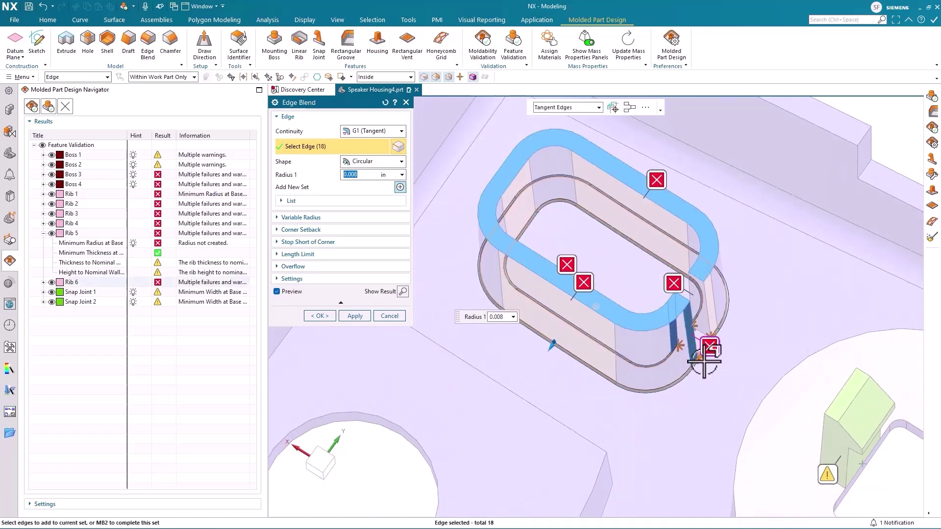
scroll(708, 332, "up", 3)
scroll(717, 323, "up", 2)
scroll(709, 315, "down", 3)
left_click(699, 342)
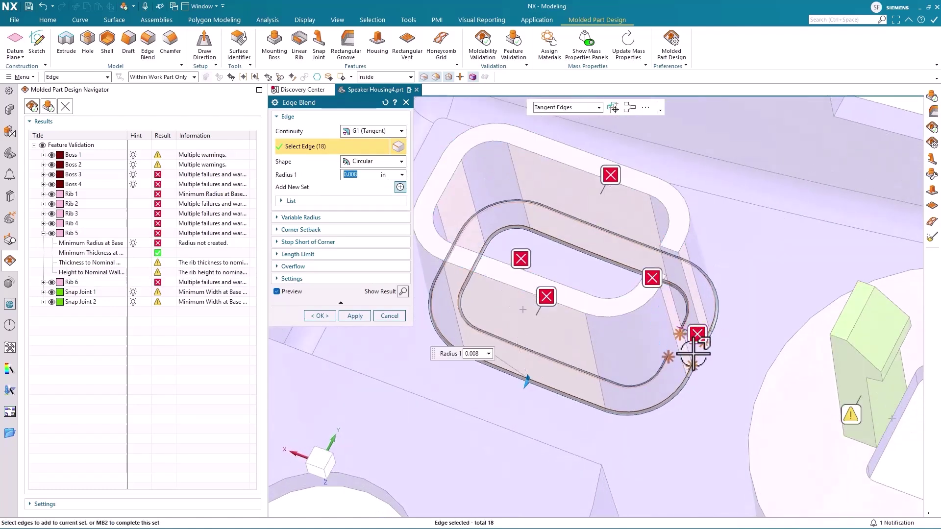
mouse_move(683, 356)
middle_mouse_down()
mouse_move(697, 353)
mouse_move(616, 378)
mouse_move(499, 367)
middle_mouse_up()
left_click(622, 391)
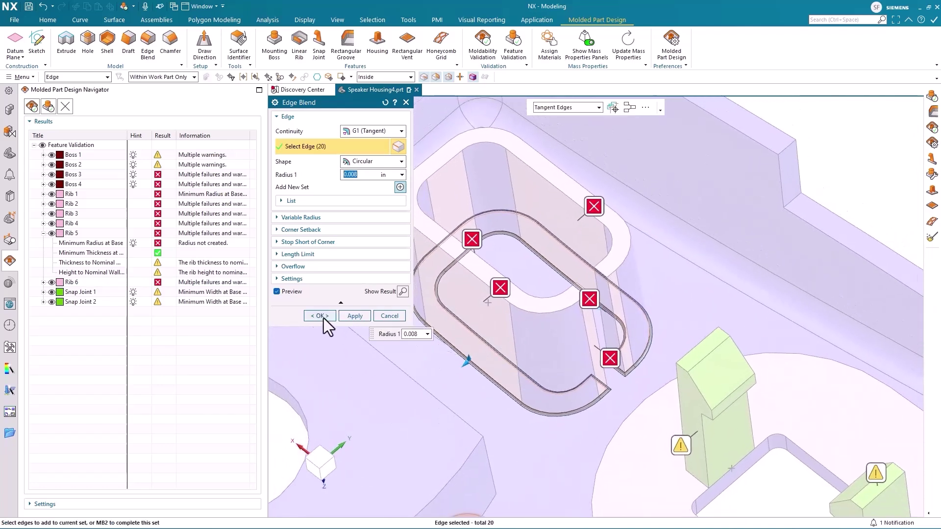
Confirm the blend, review Snap Joint 1's checks, and clear the validation results.
left_click(324, 318)
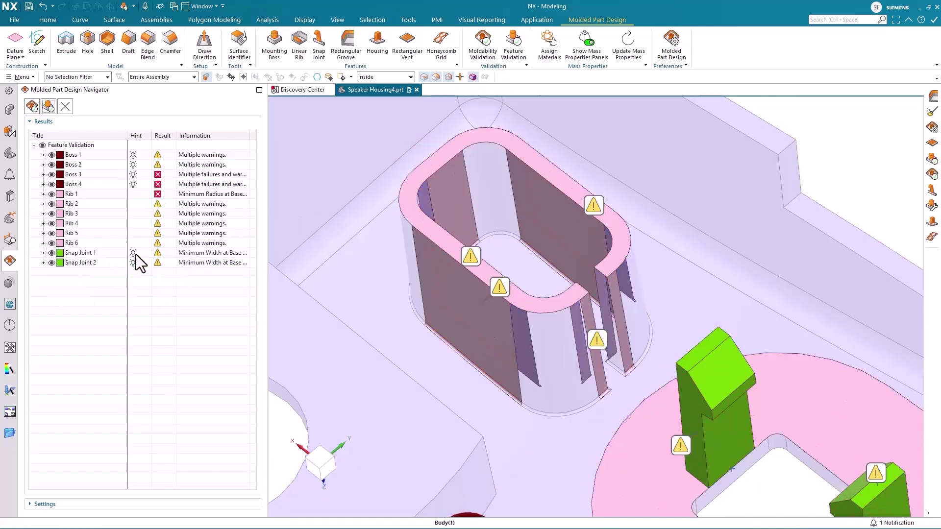
left_click(43, 253)
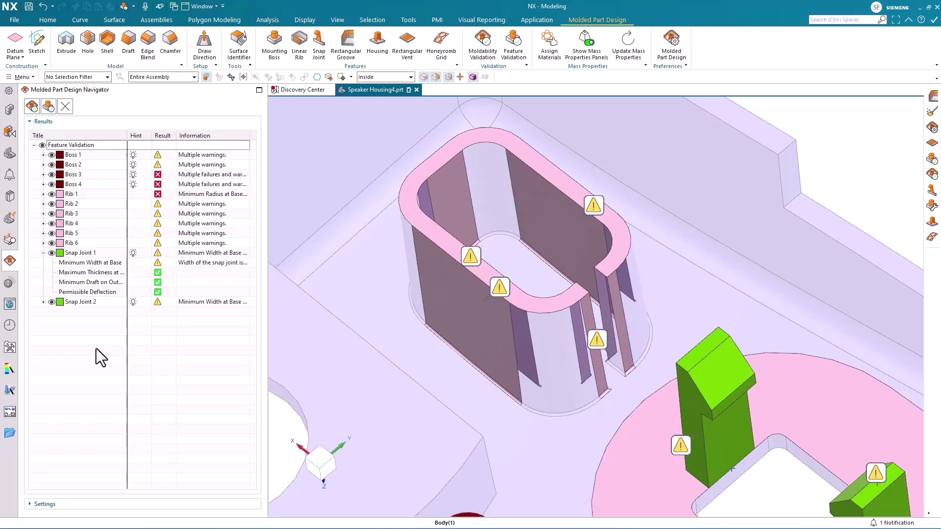
left_click(64, 106)
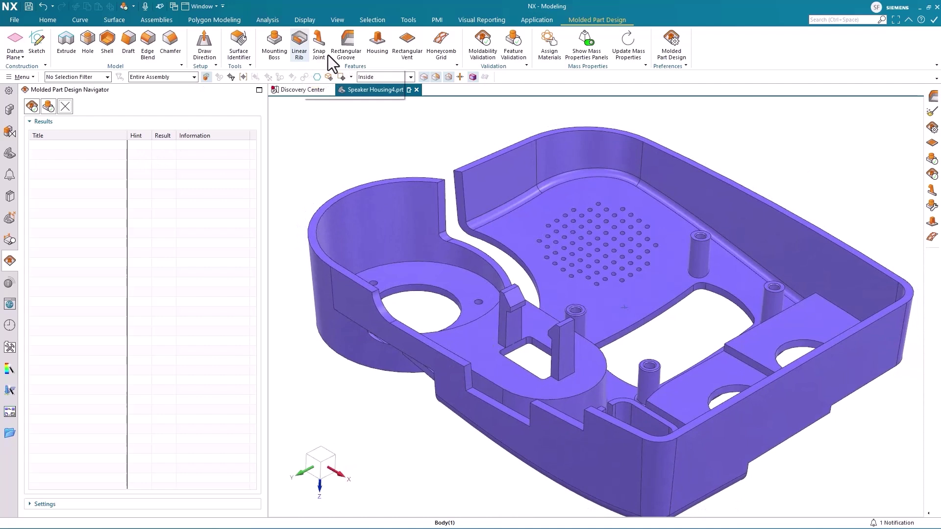
Create a rectangular groove with Offset 1 and Offset 2 of 0.04 in on the rim edge.
left_click(357, 38)
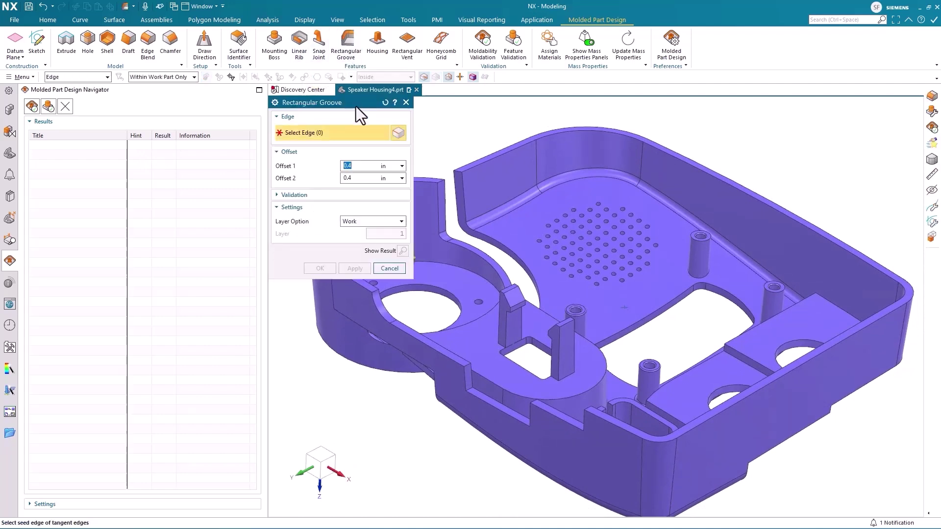
type("0.04")
key("Tab")
key("Tab")
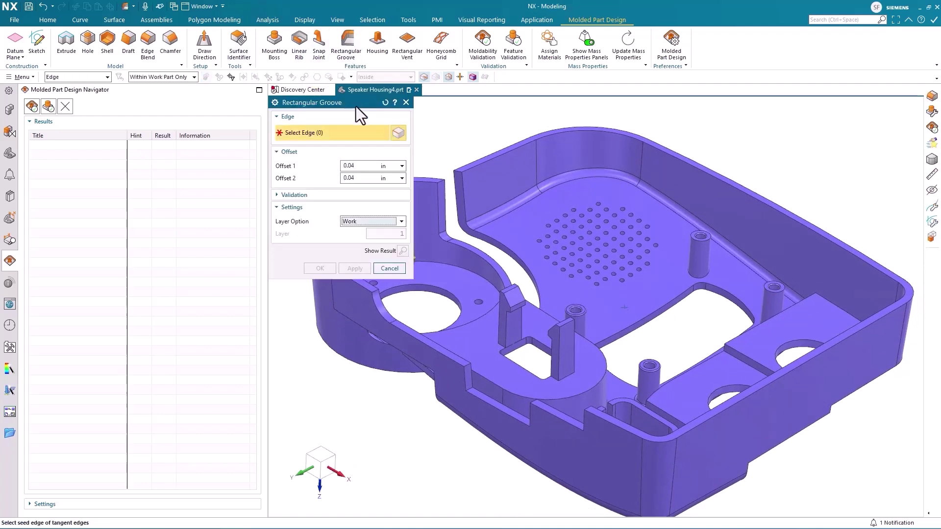
scroll(493, 114, "down", 1)
left_click(489, 163)
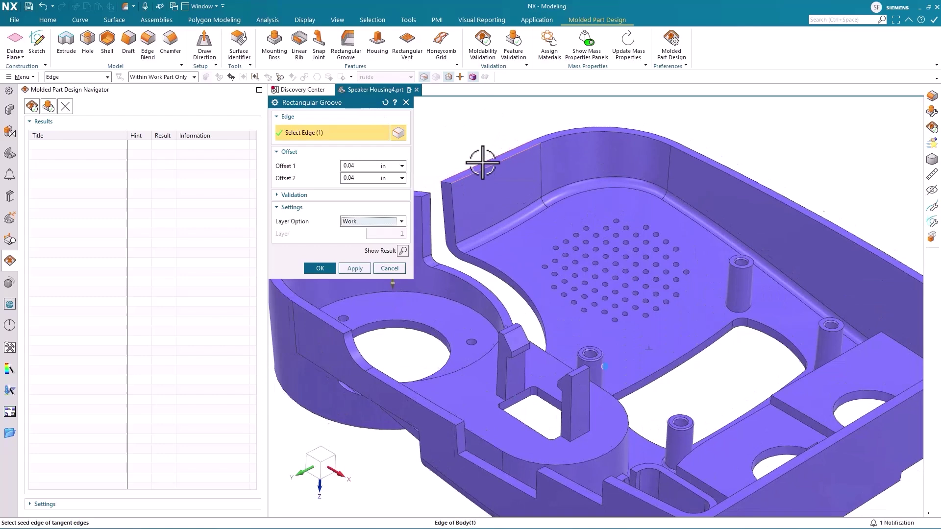
scroll(481, 160, "up", 3)
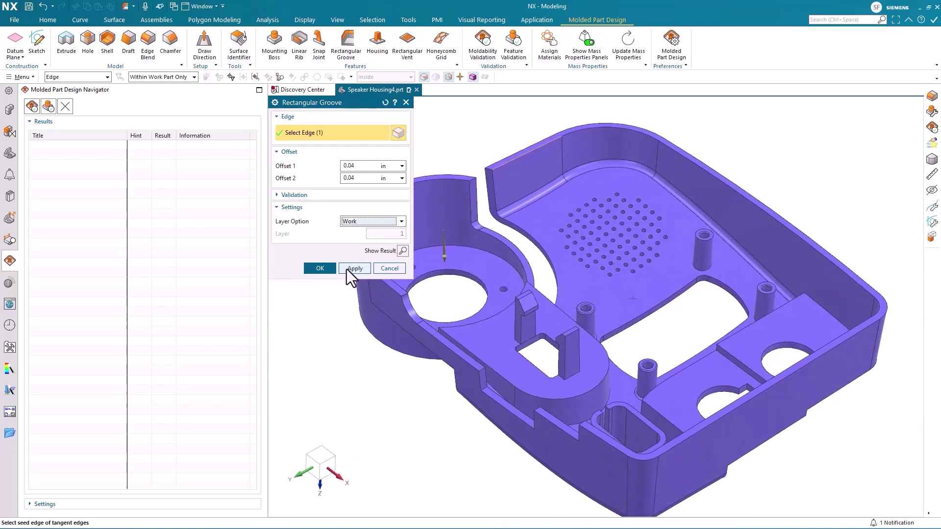
left_click(320, 265)
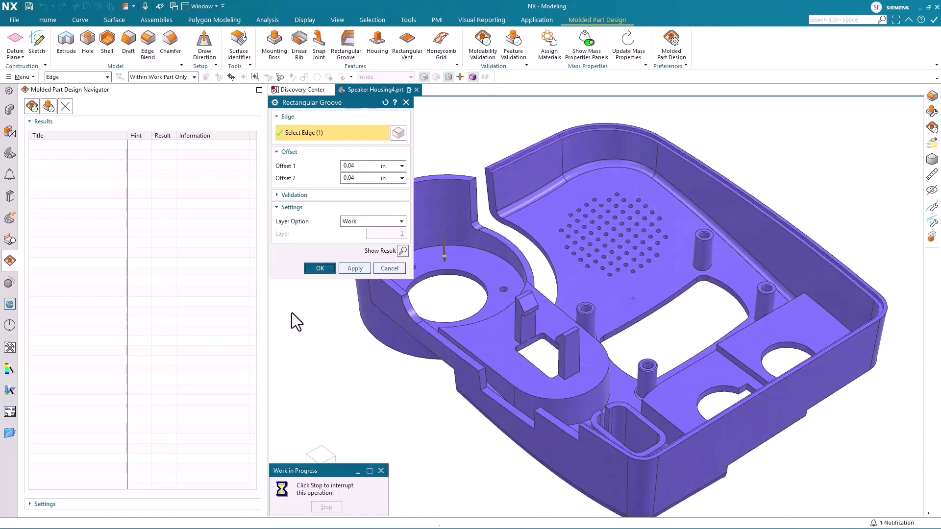
scroll(292, 312, "down", 2)
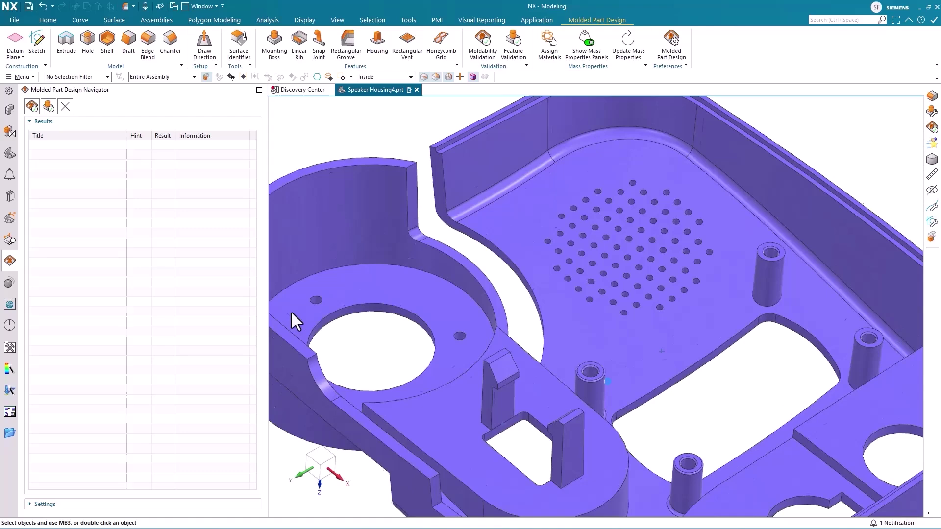
scroll(290, 311, "down", 2)
scroll(291, 310, "down", 1)
scroll(291, 311, "up", 3)
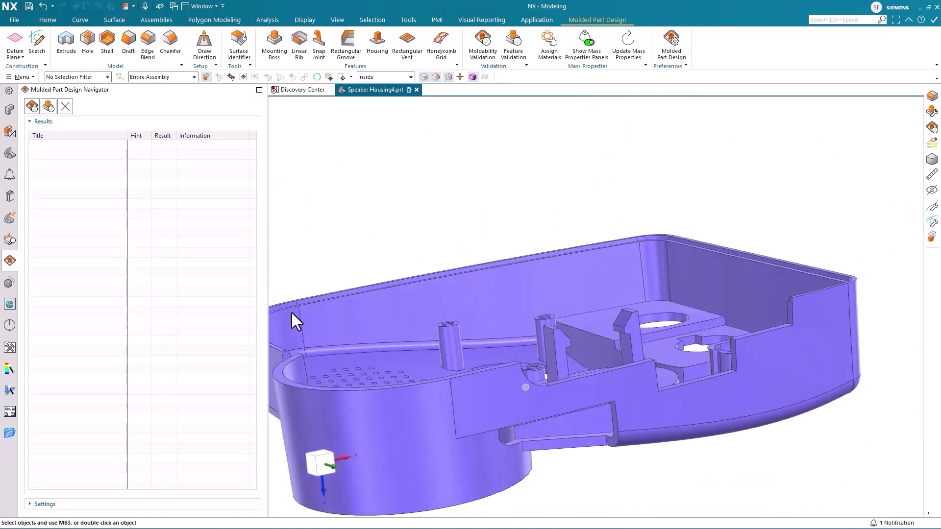
mouse_move(291, 310)
middle_mouse_down()
mouse_move(464, 351)
mouse_move(663, 353)
mouse_move(819, 321)
middle_mouse_up()
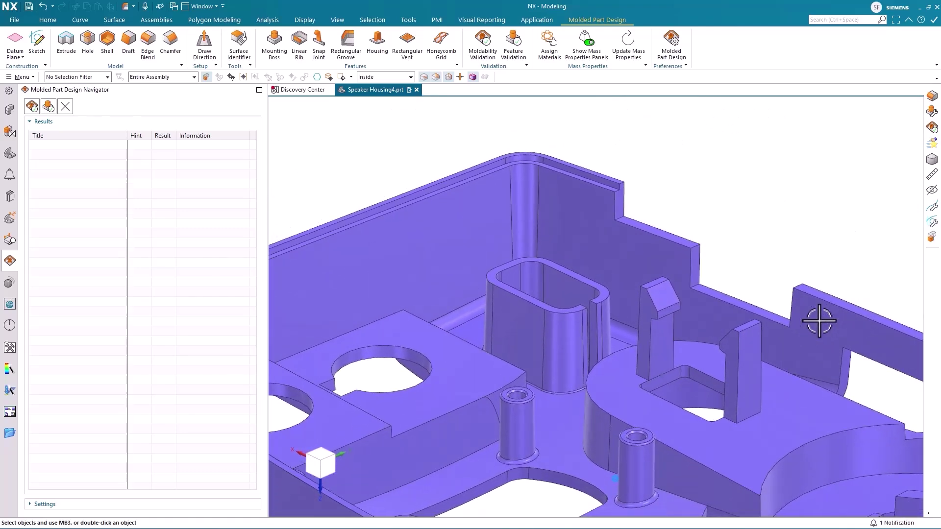
Show the Part Navigator model history and inspect the new groove on the rim.
left_click(11, 155)
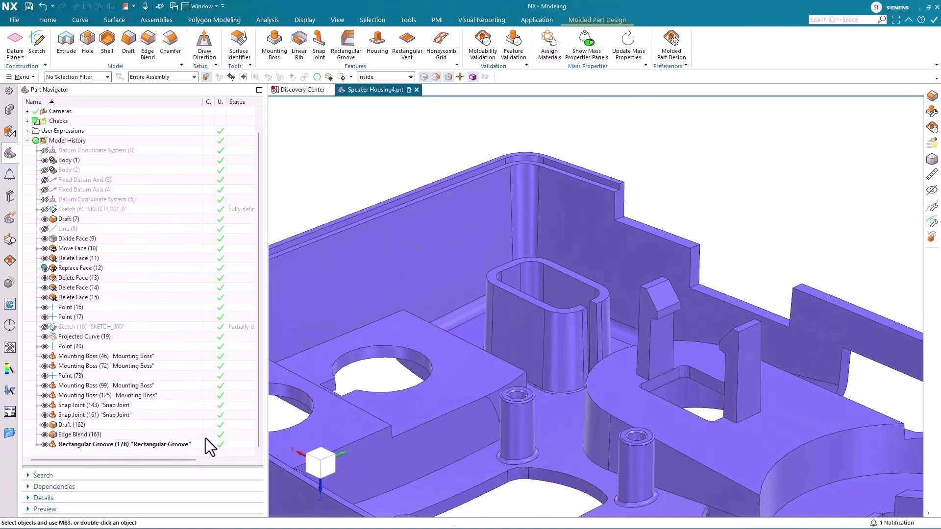
scroll(214, 425, "down", 1)
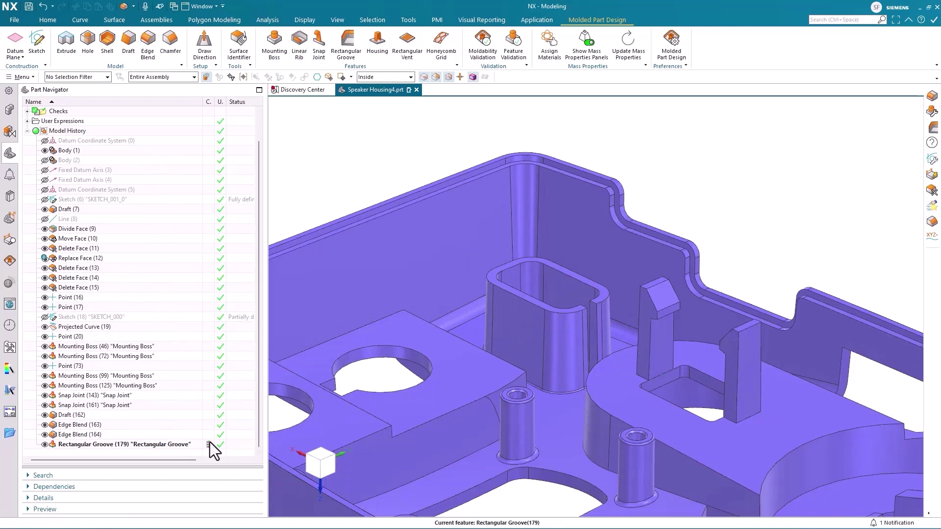
mouse_move(210, 442)
middle_mouse_down()
mouse_move(664, 332)
mouse_move(655, 335)
middle_mouse_up()
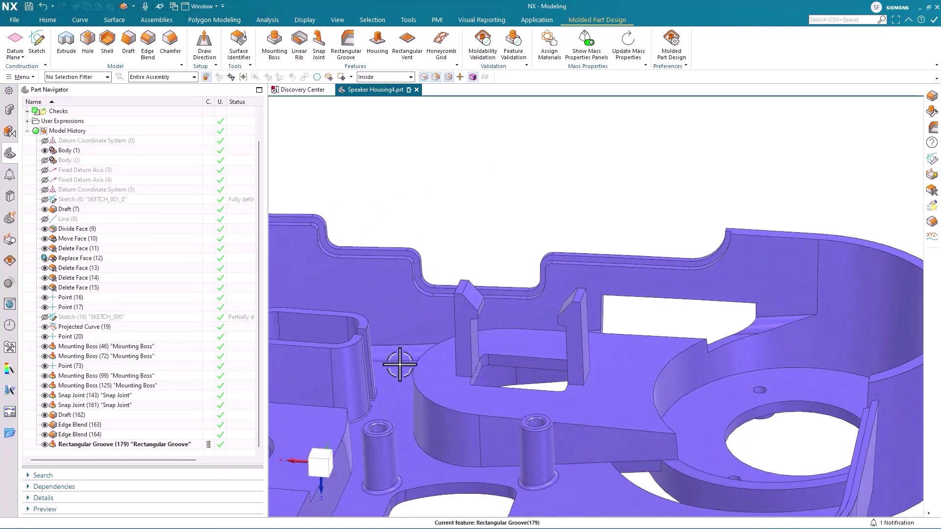
Add one more tangent edge to the 0.08 in Edge Blend and rebuild the housing.
double_click(74, 435)
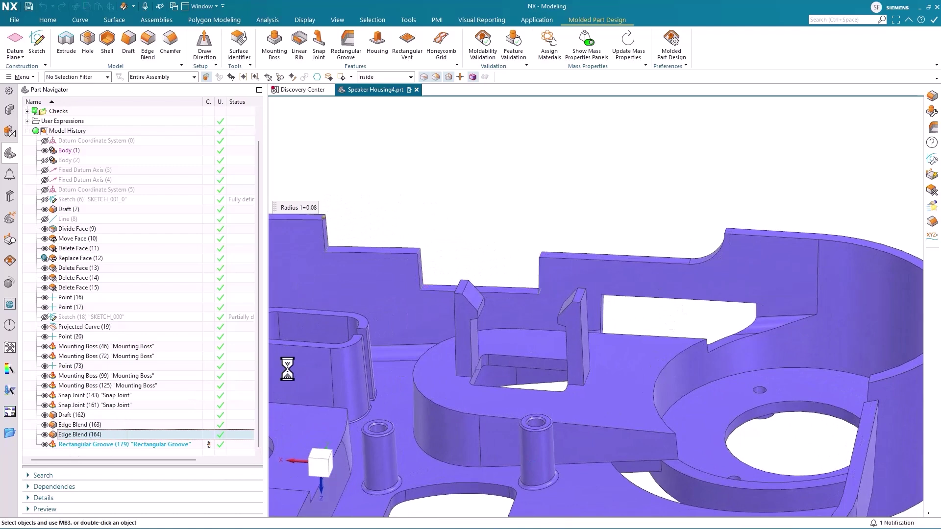
scroll(820, 301, "up", 3)
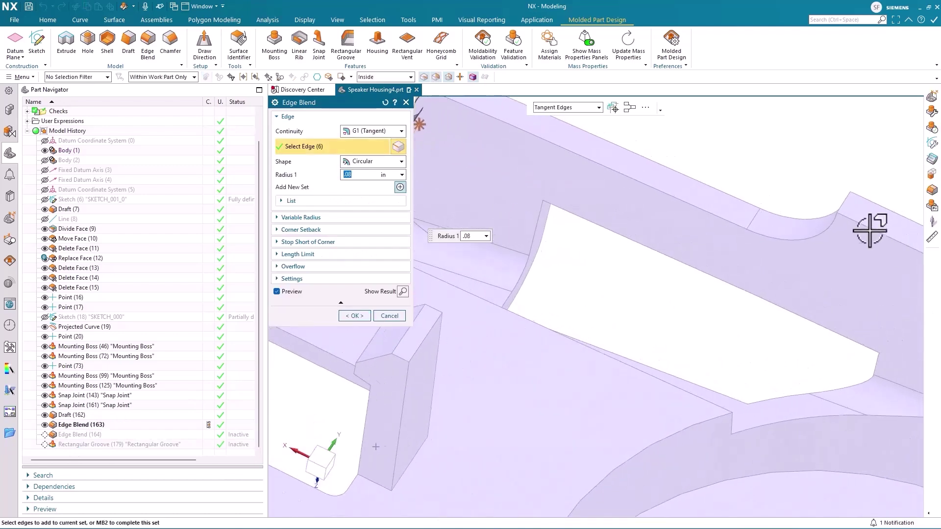
left_click(842, 213)
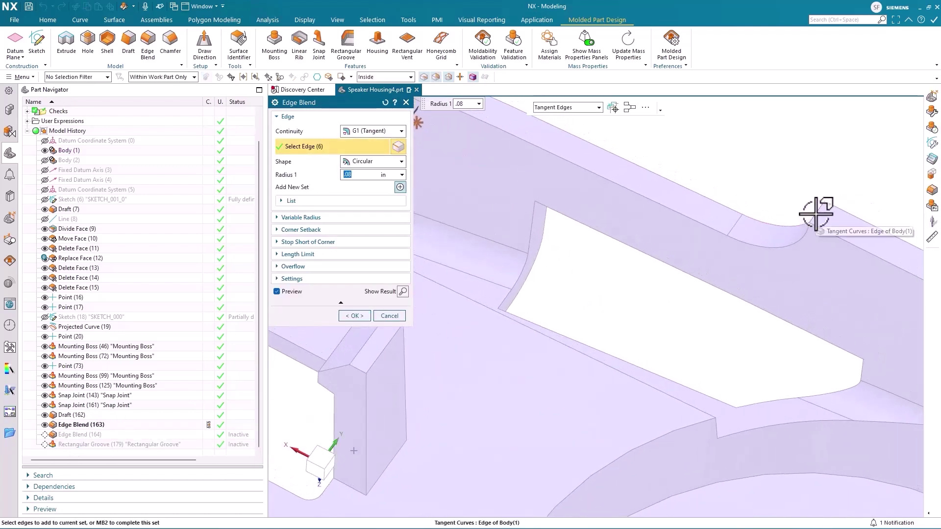
scroll(795, 269, "down", 2)
scroll(747, 296, "down", 2)
scroll(747, 296, "down", 2)
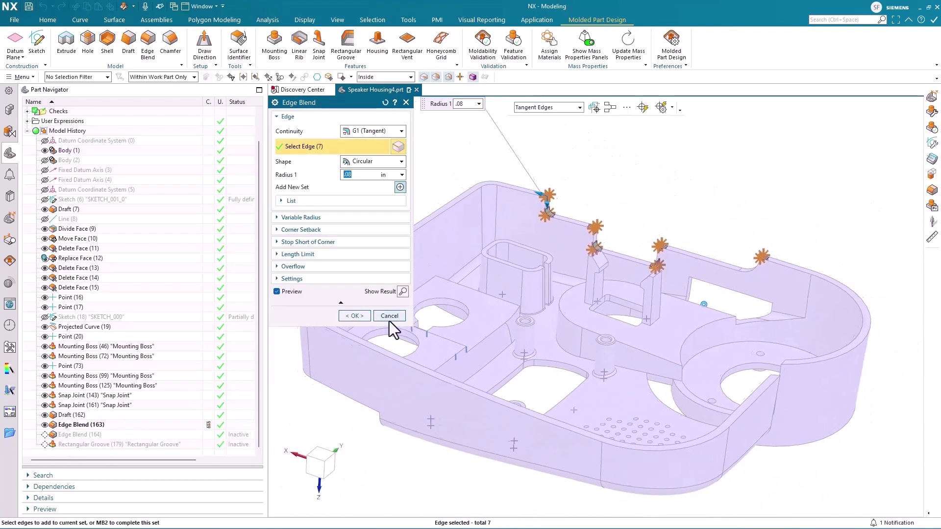
left_click(354, 315)
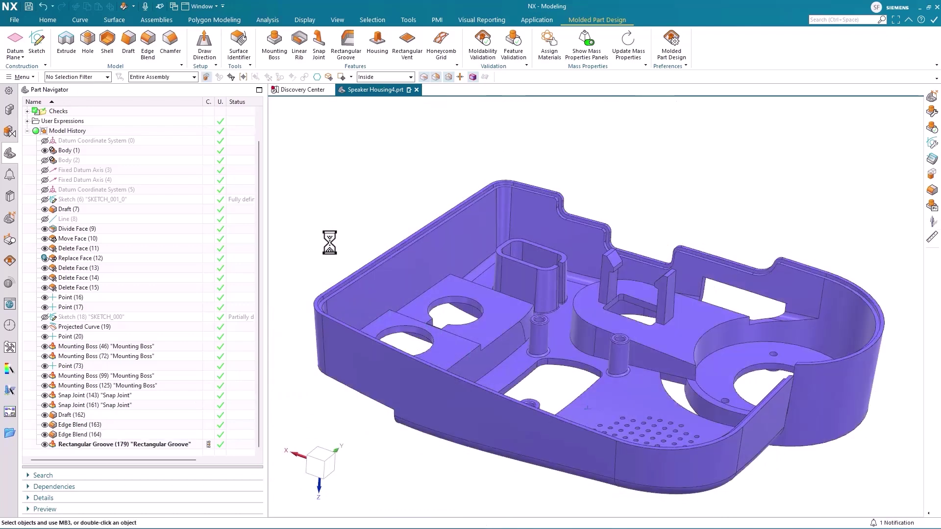